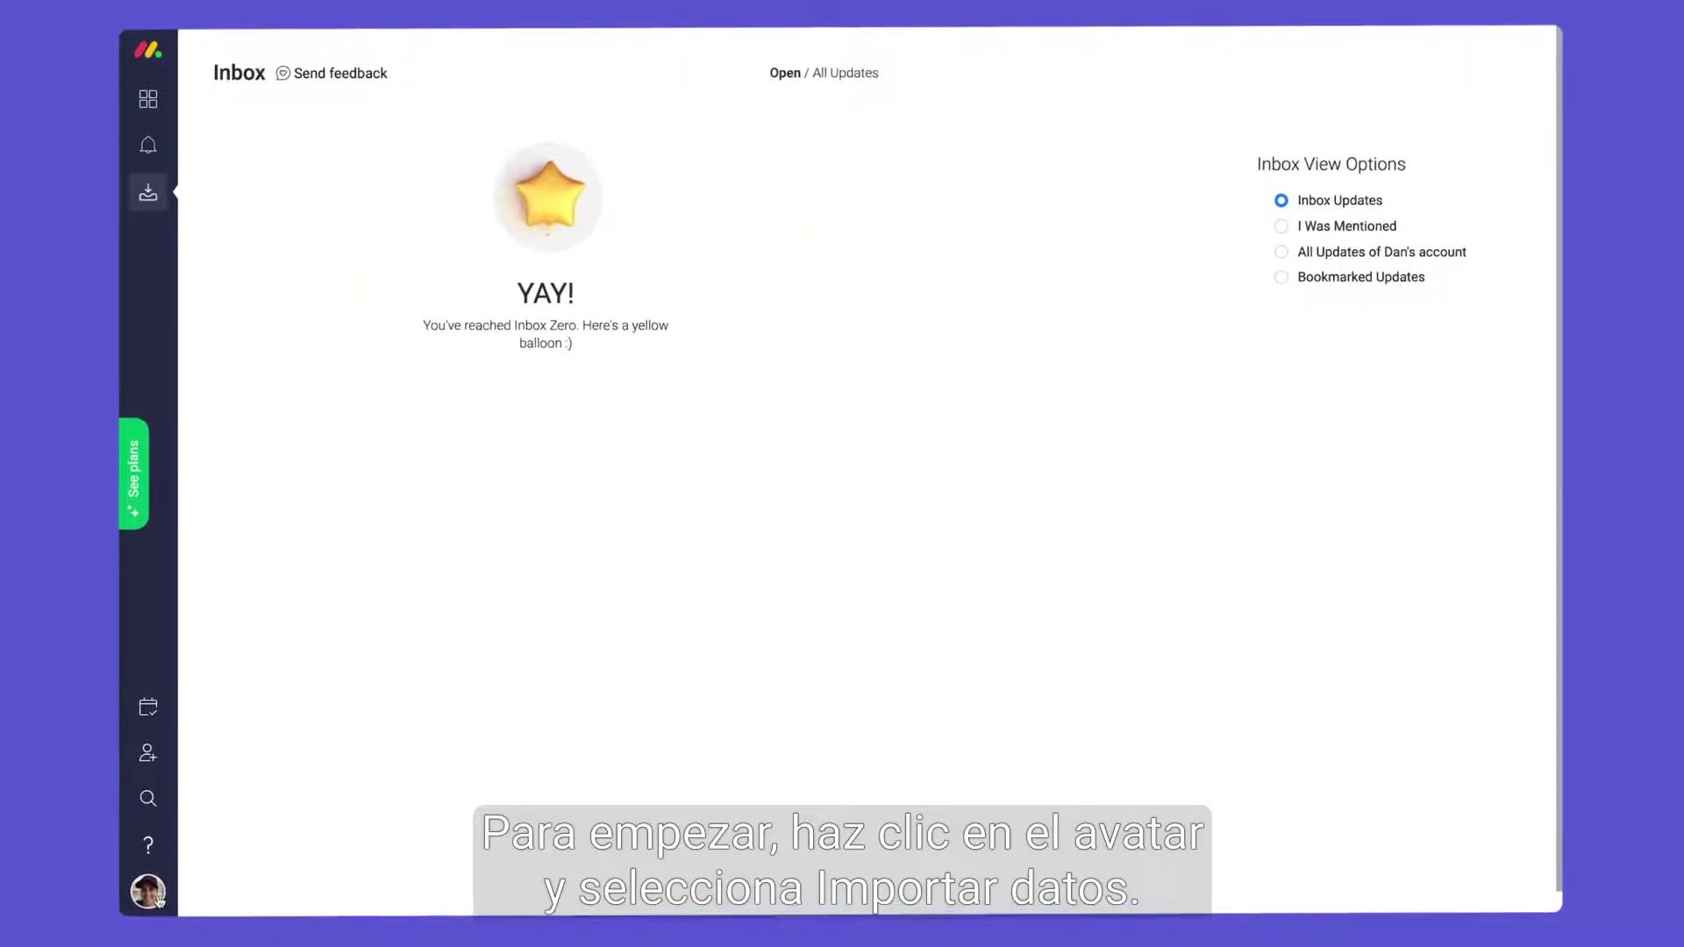
Step: Start an Excel import for a new board and upload monday.com Flavors.xlsx from the Desktop
{"action": "left_click", "coordinate": [149, 893]}
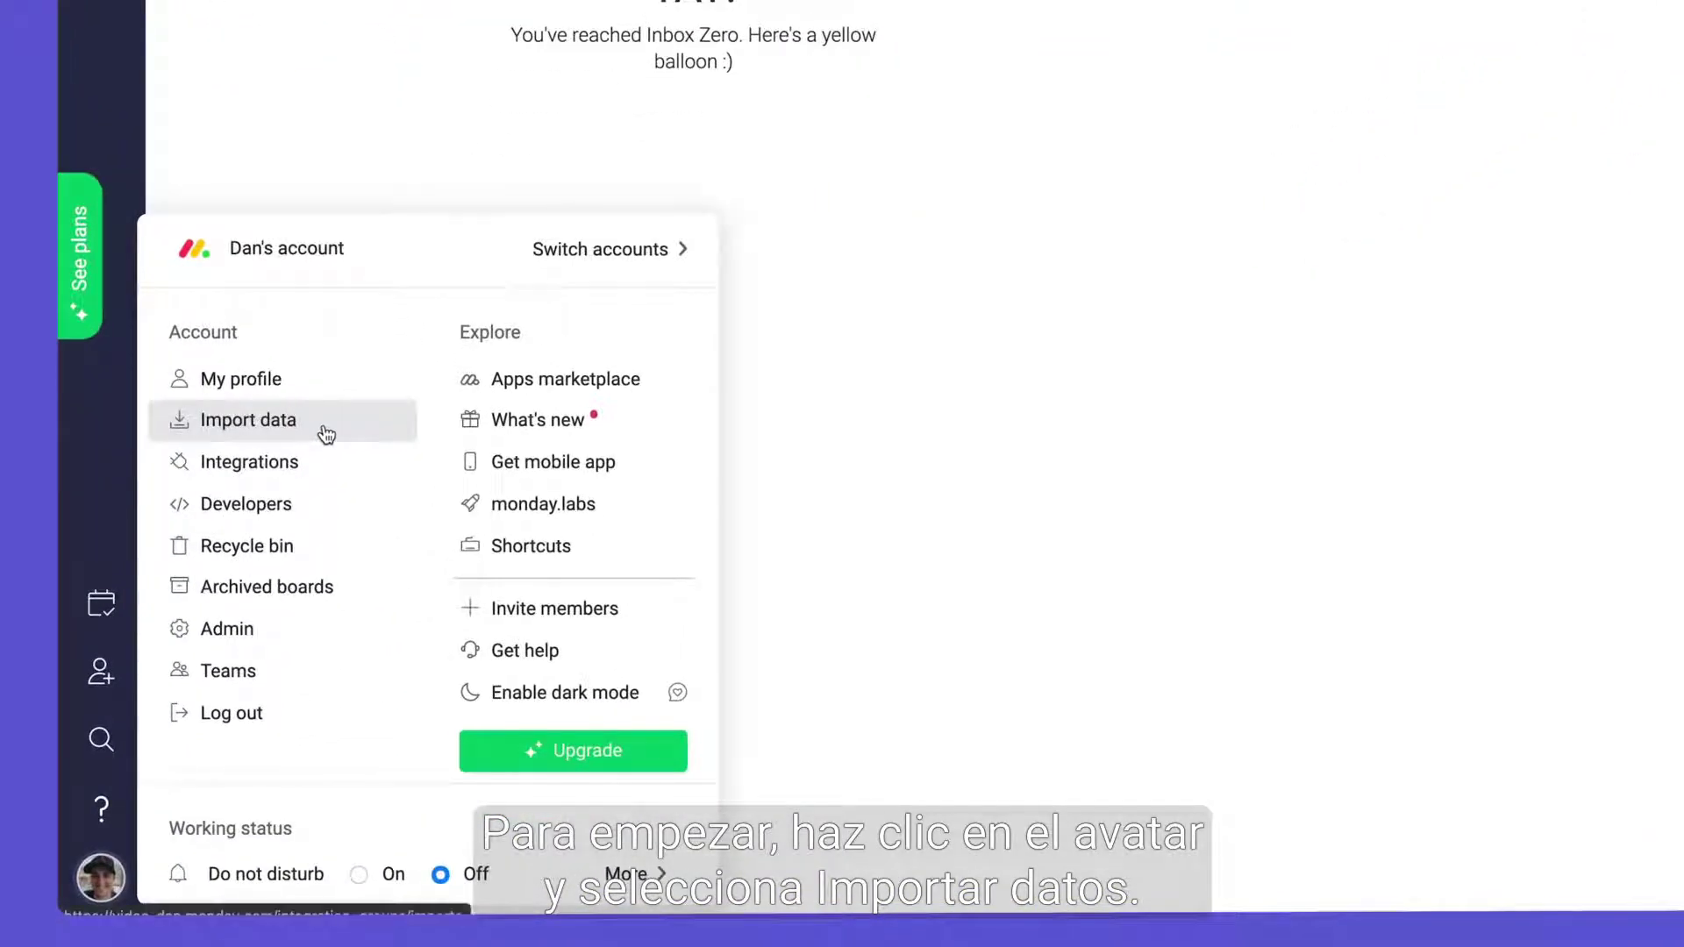
{"action": "left_click", "coordinate": [326, 435]}
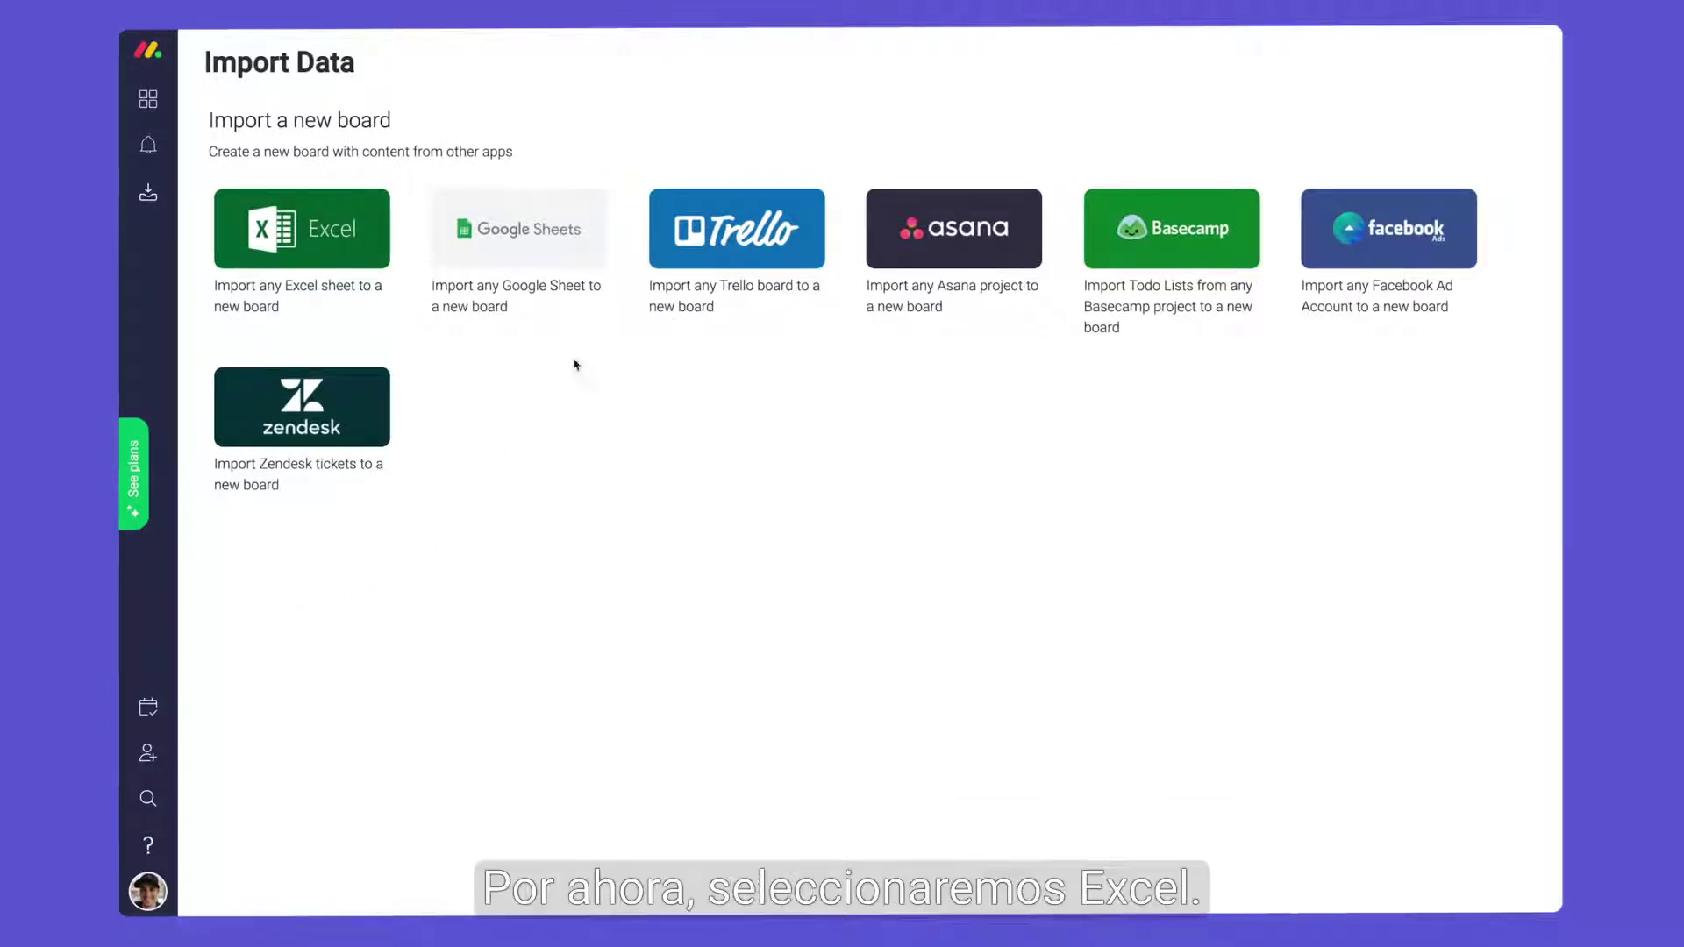
{"action": "left_click", "coordinate": [371, 232]}
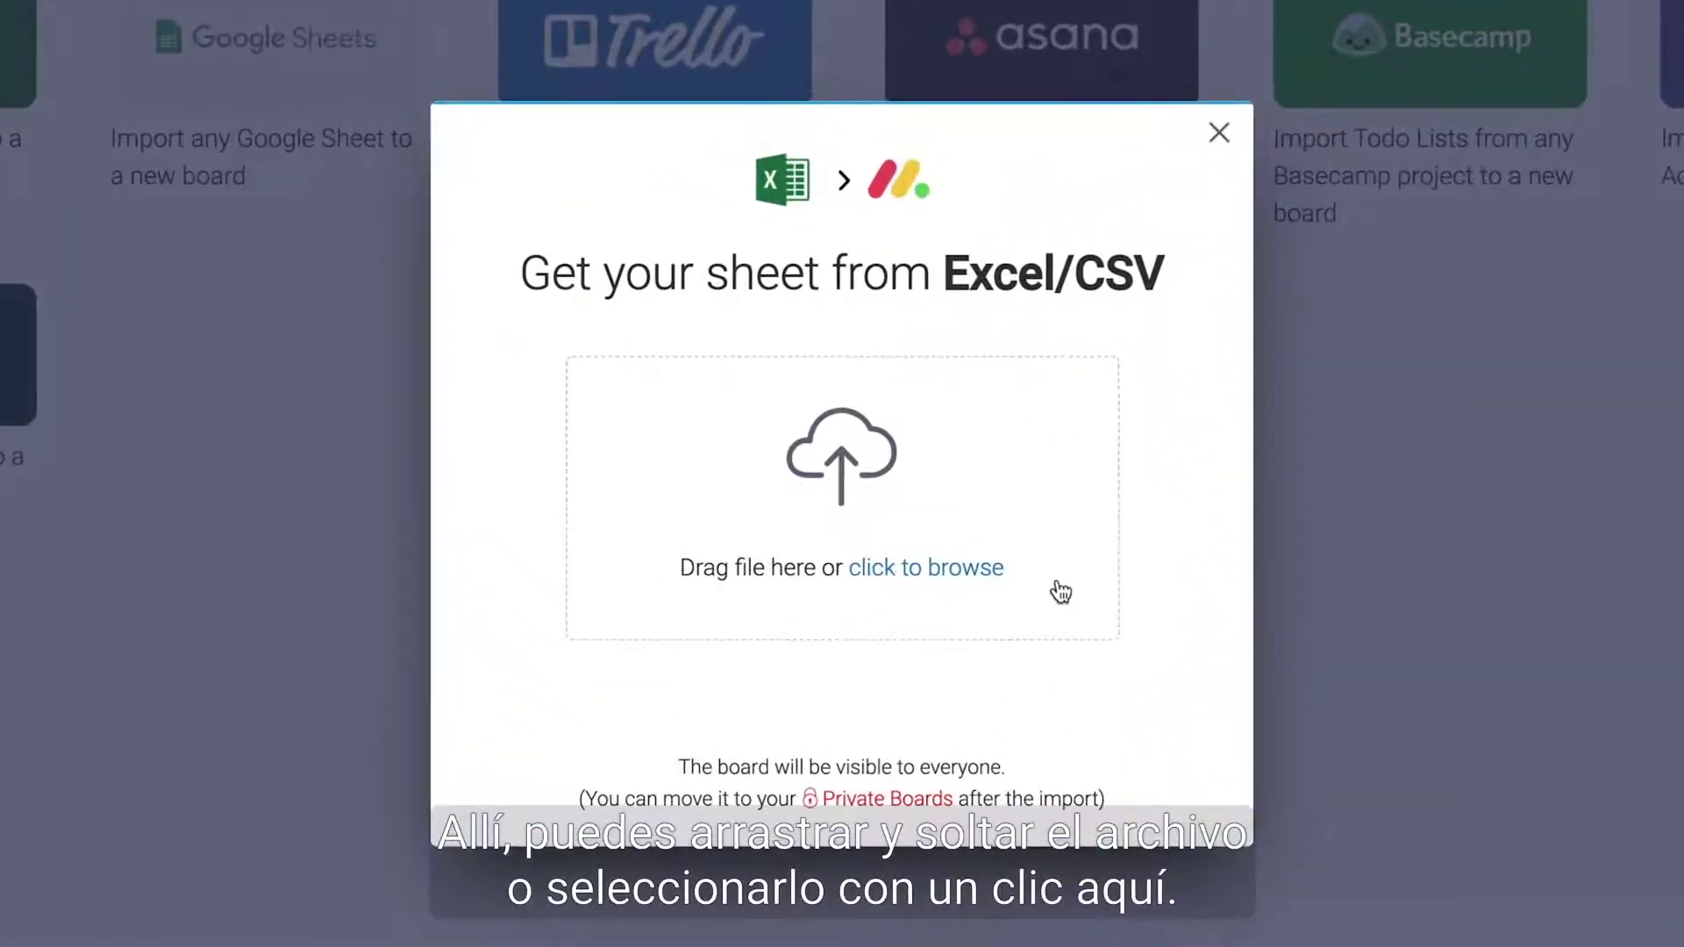
{"action": "left_click", "coordinate": [992, 570]}
{"action": "left_click", "coordinate": [661, 359]}
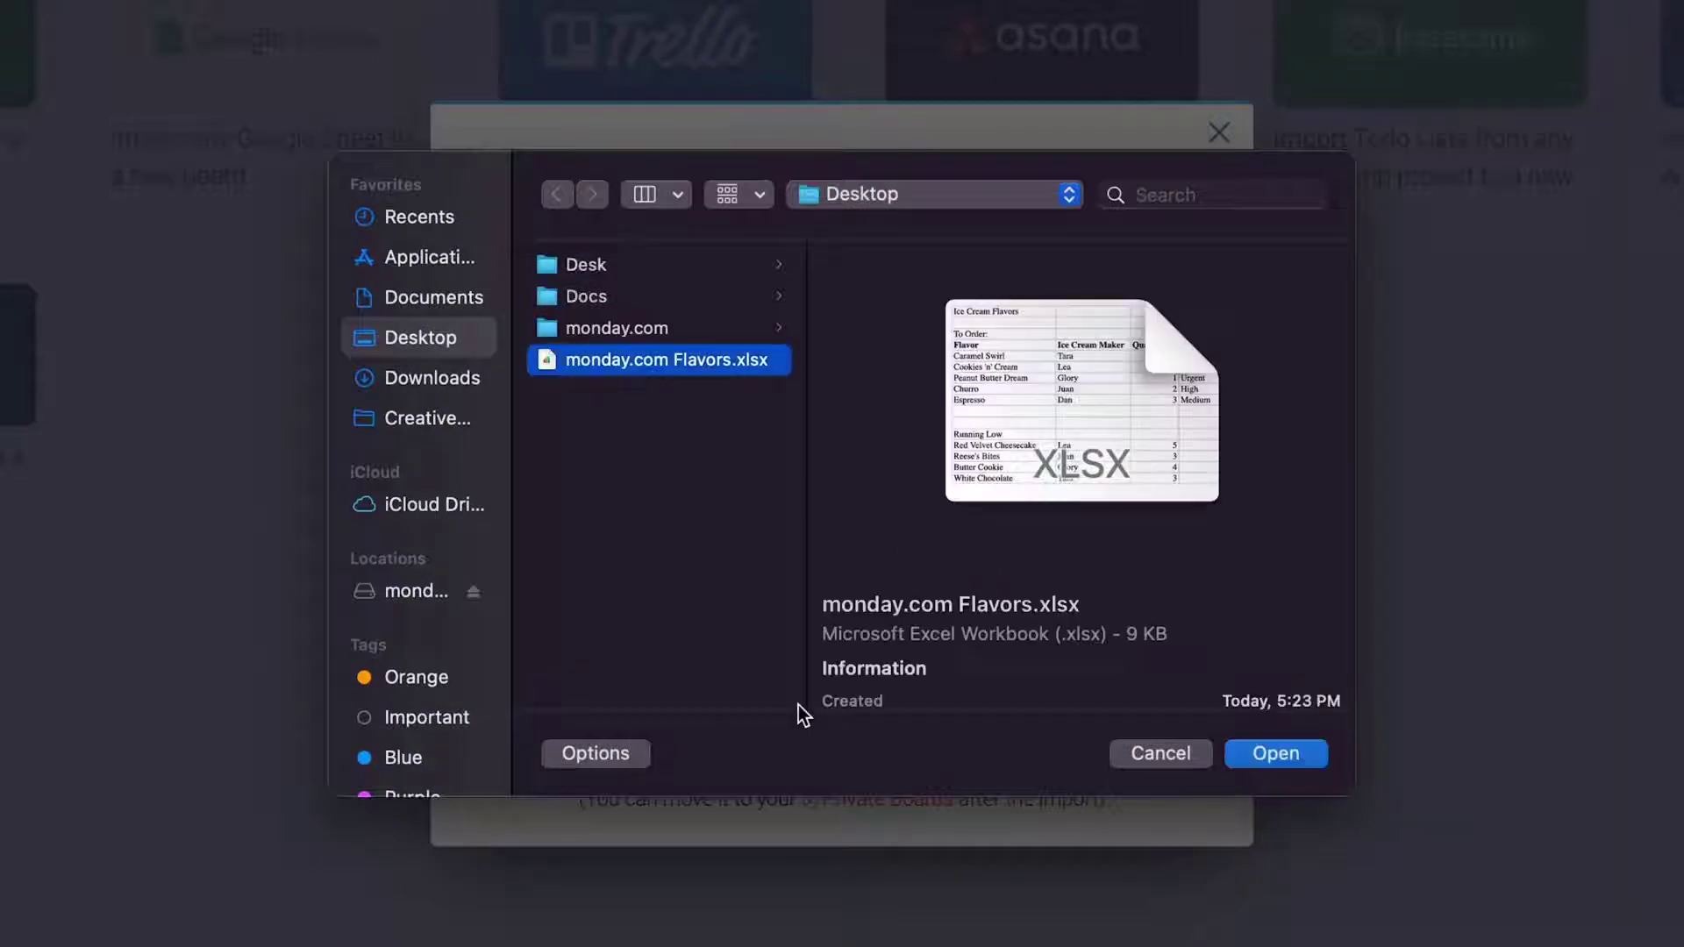
{"action": "left_click", "coordinate": [1281, 760]}
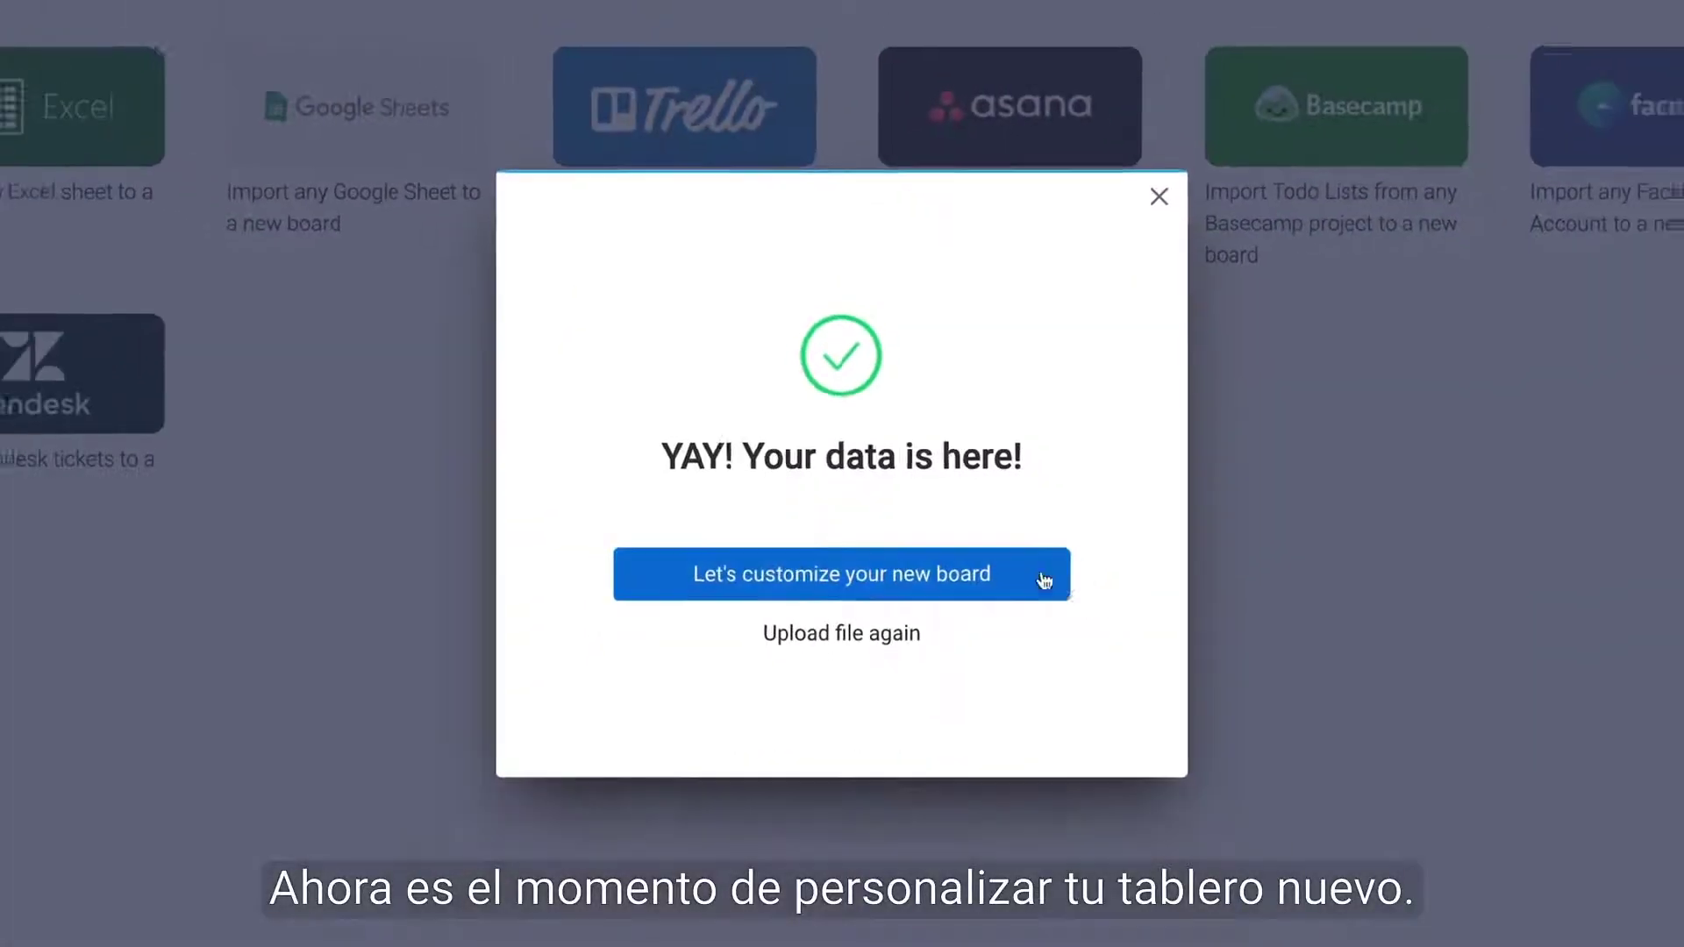
Step: Set row 4 as the column titles and column A as the item titles for the new board
{"action": "left_click", "coordinate": [1061, 592]}
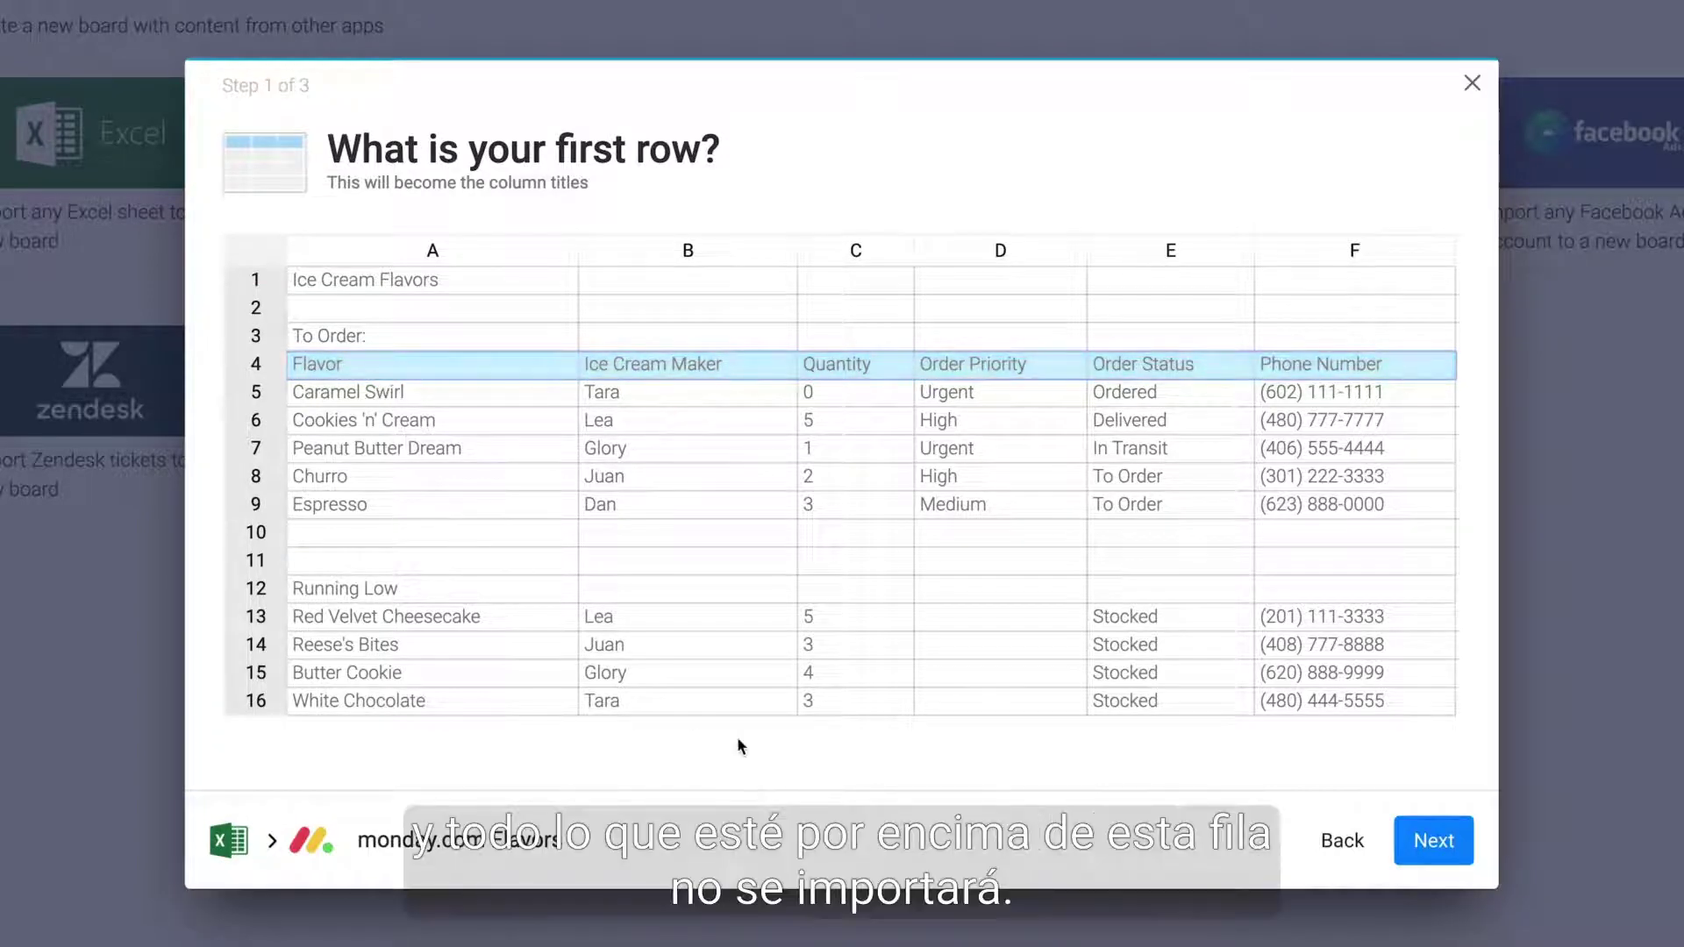
{"action": "left_click", "coordinate": [1458, 867]}
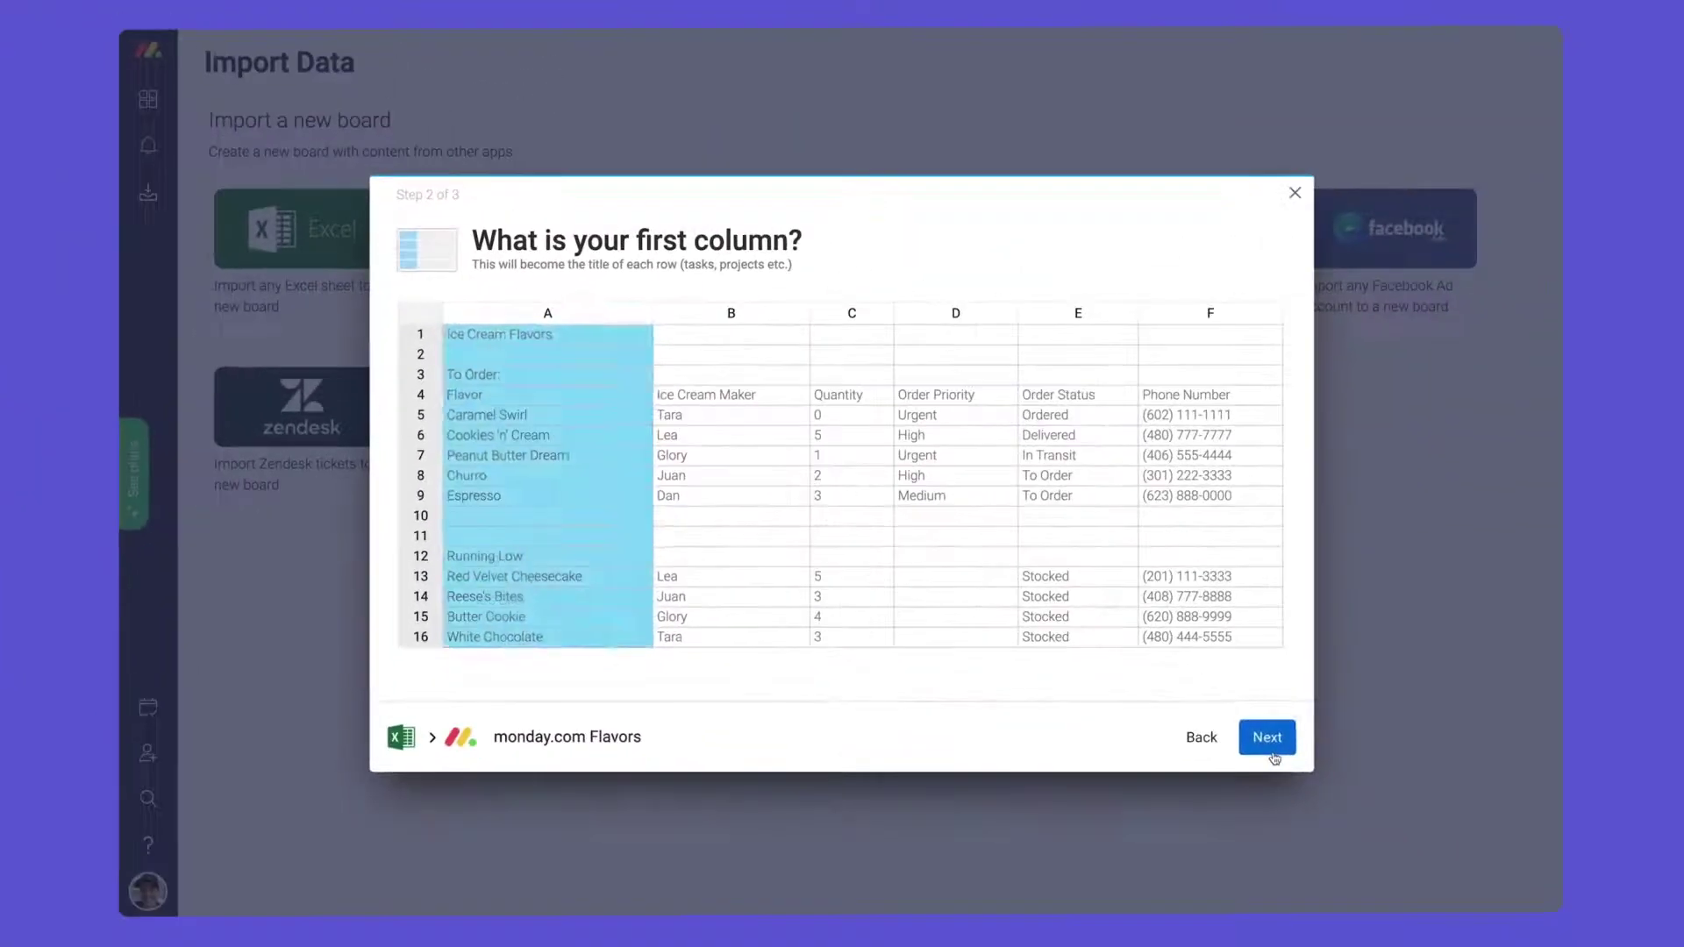
{"action": "left_click", "coordinate": [1271, 749]}
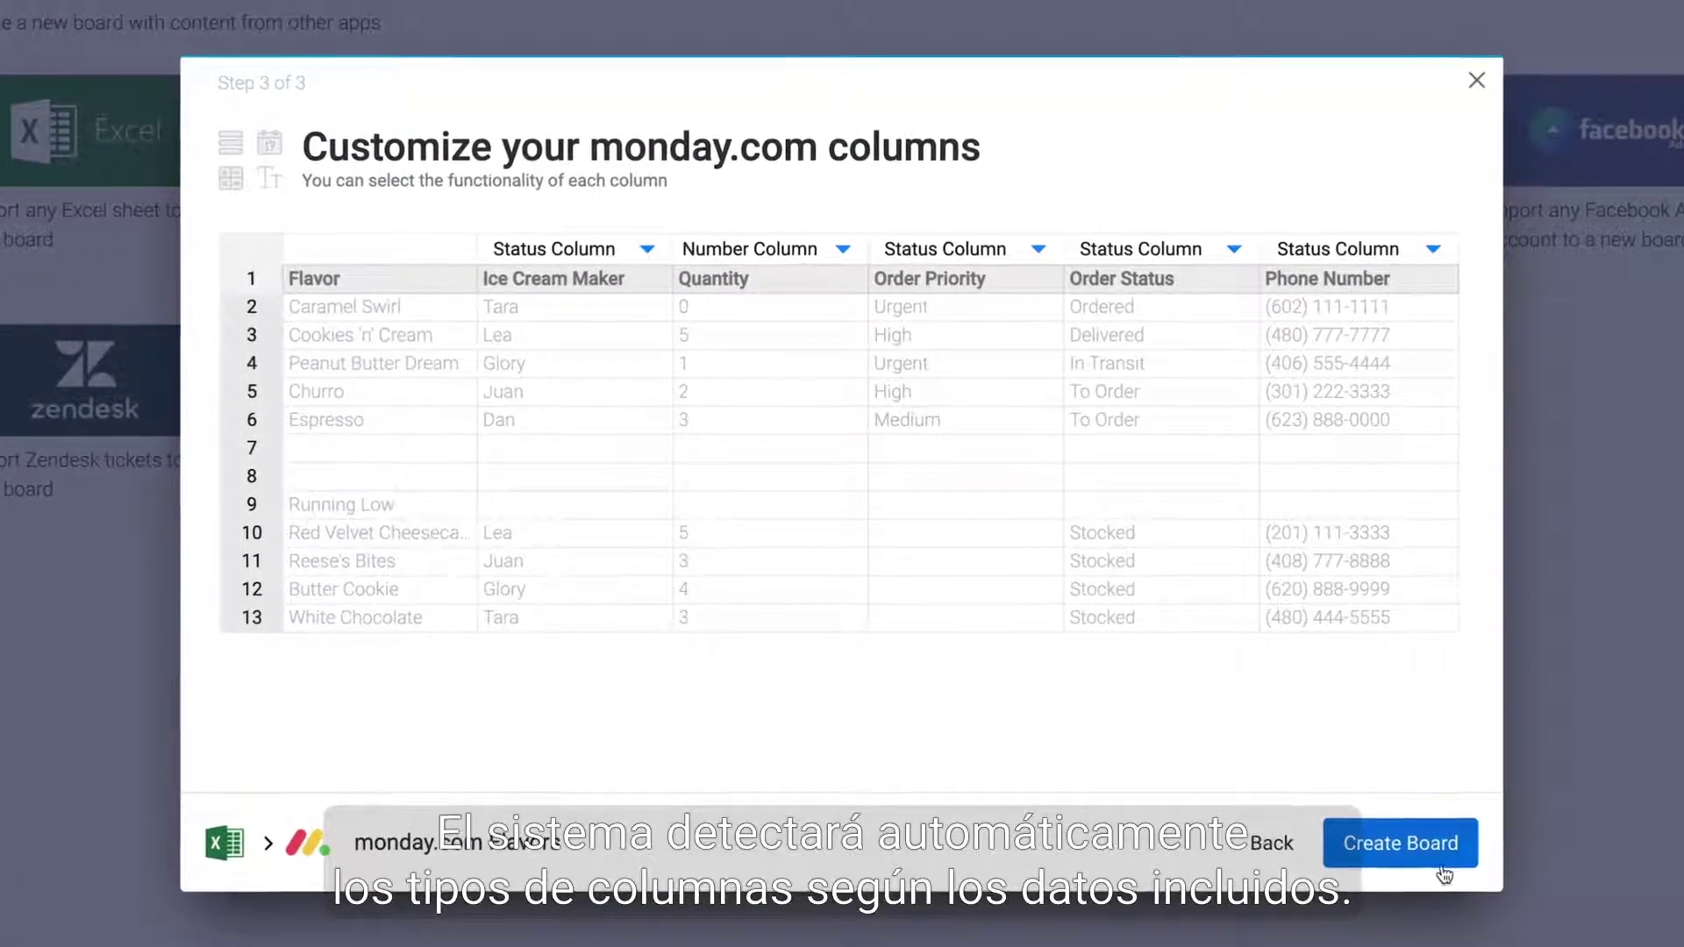
Step: Set the Ice Cream Maker and Phone Number columns to the Text Column type
{"action": "left_click", "coordinate": [645, 248]}
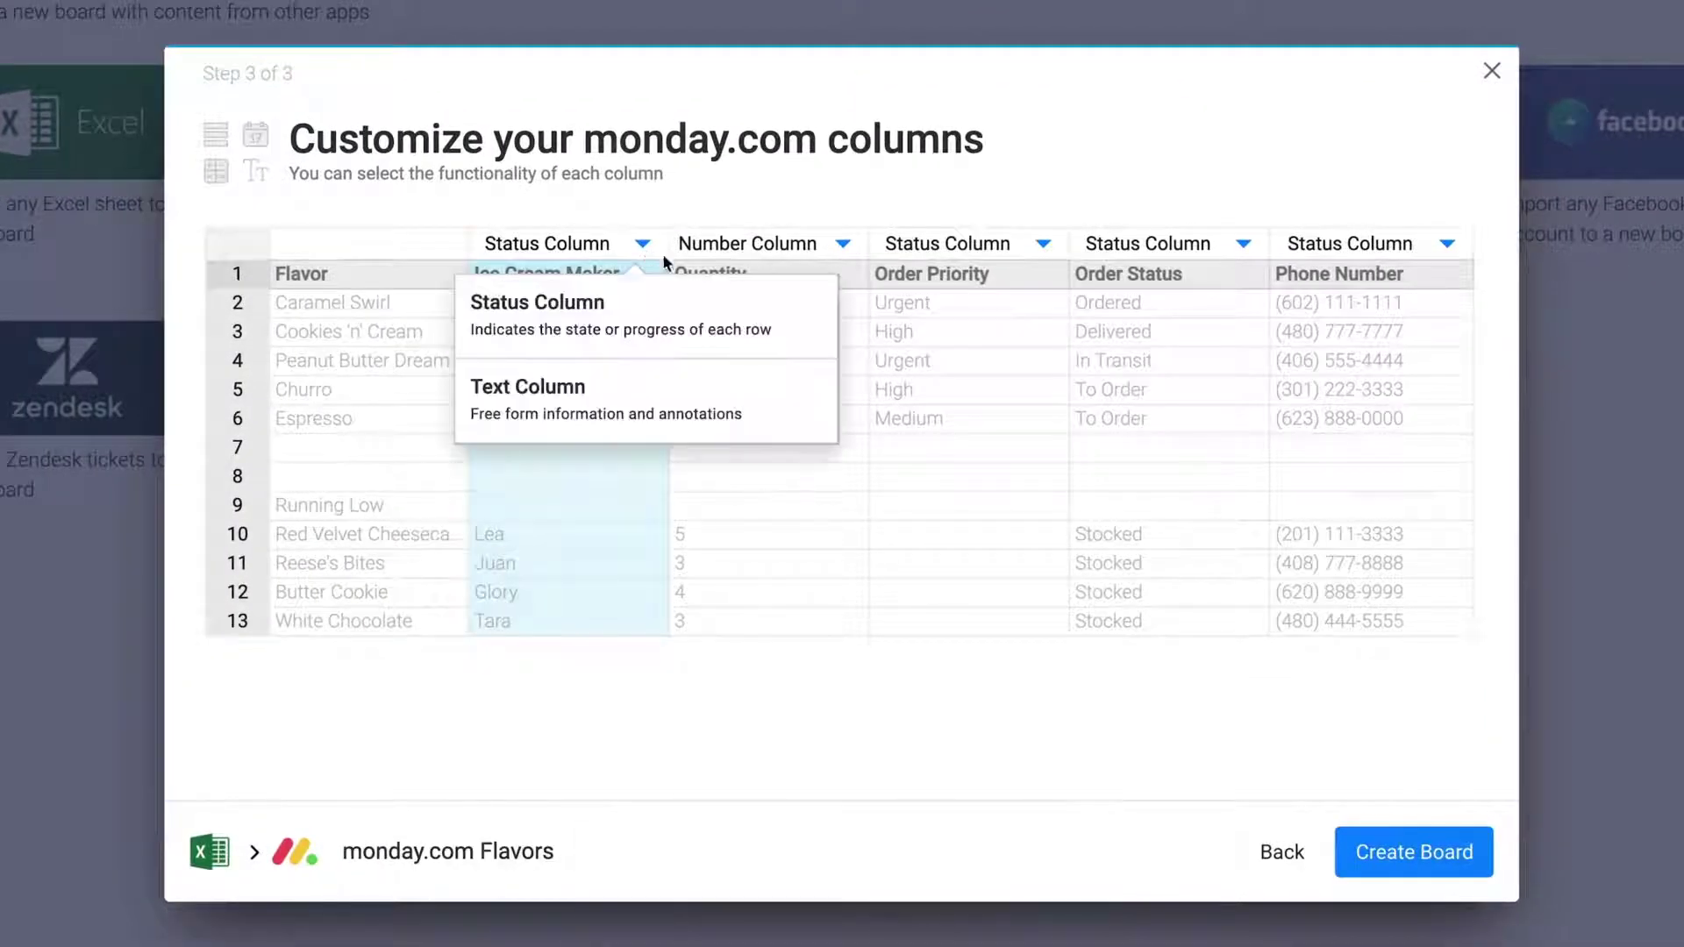
{"action": "left_click", "coordinate": [644, 394]}
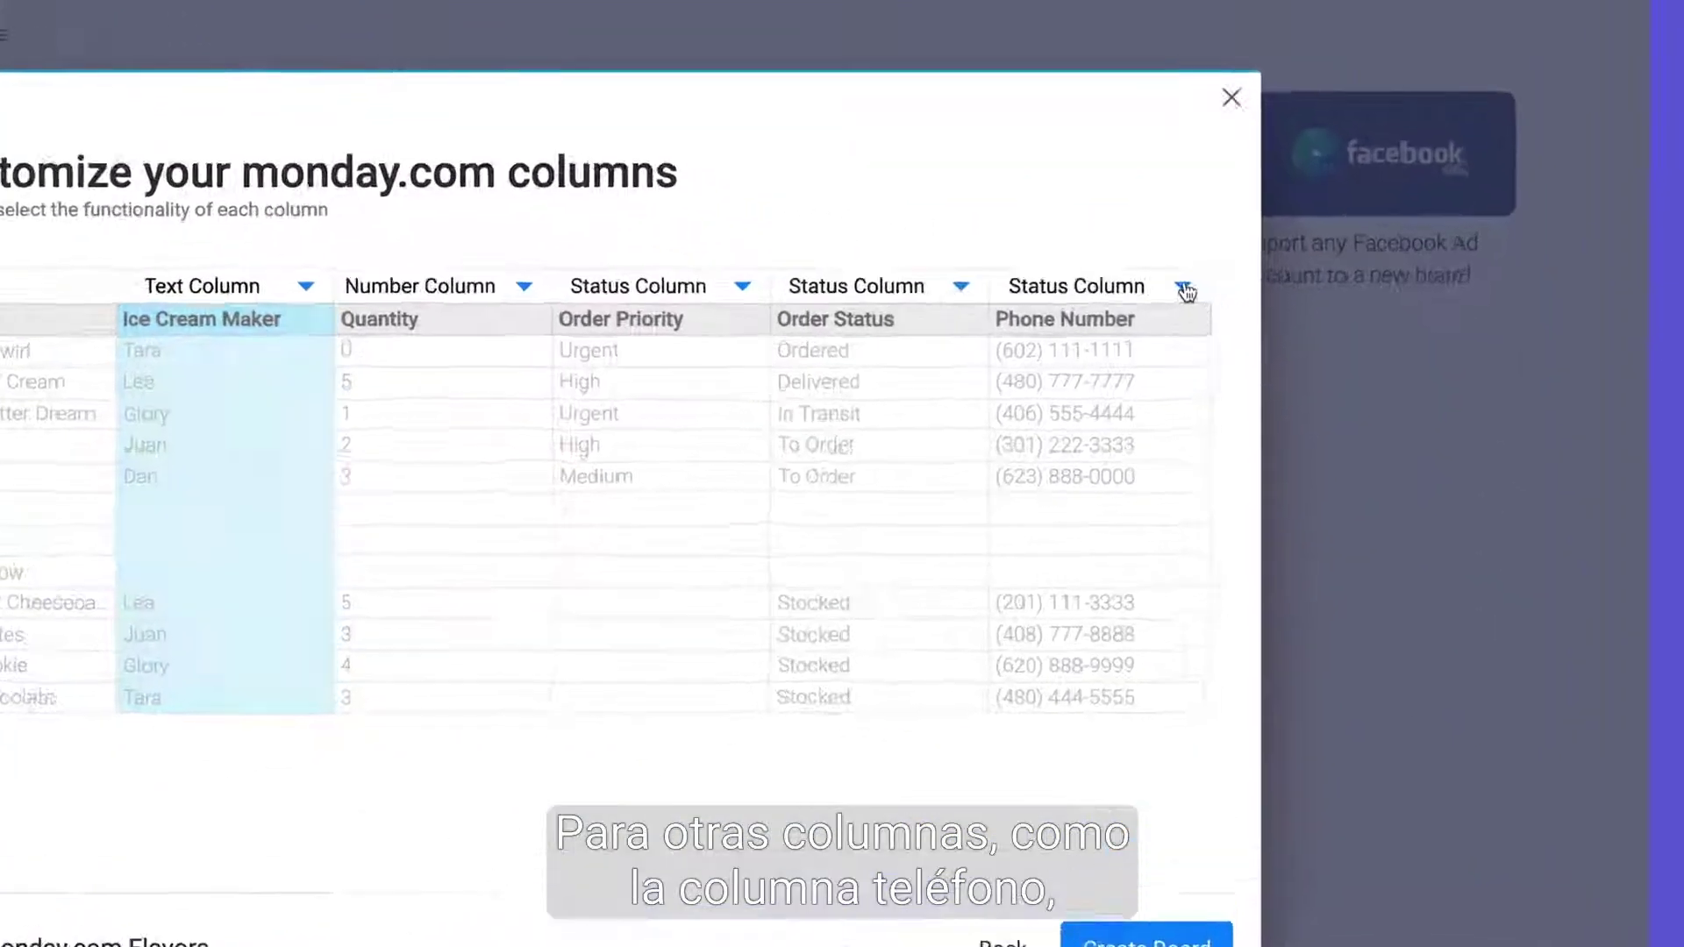
{"action": "left_click", "coordinate": [1184, 287]}
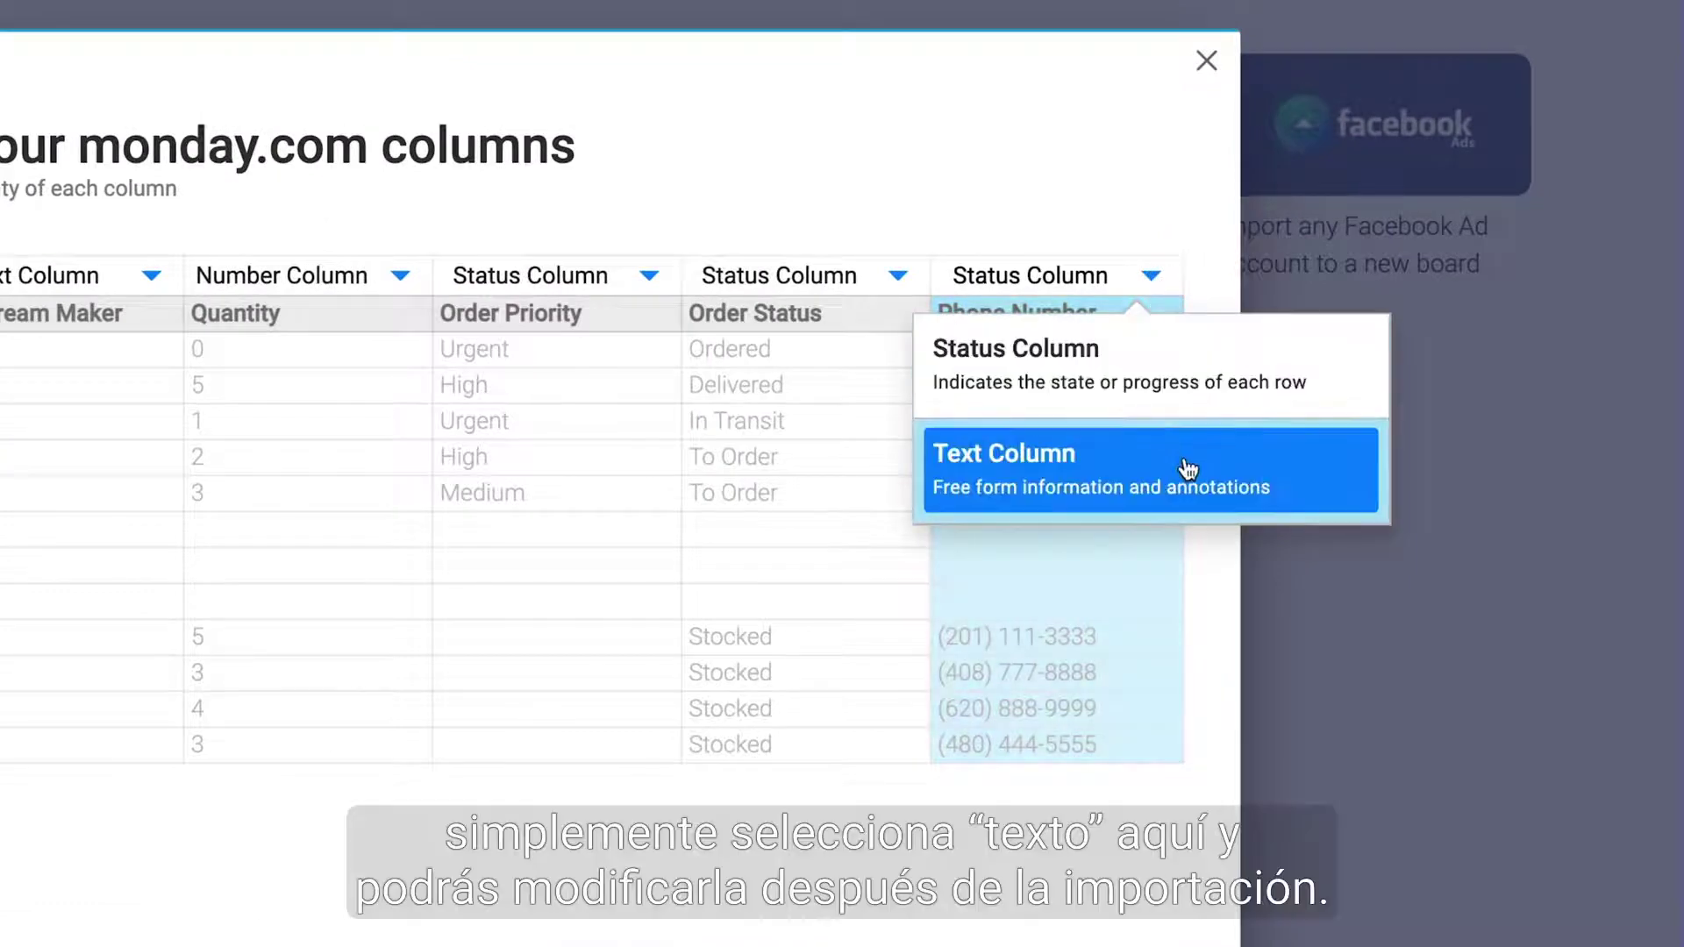
{"action": "left_click", "coordinate": [1188, 468]}
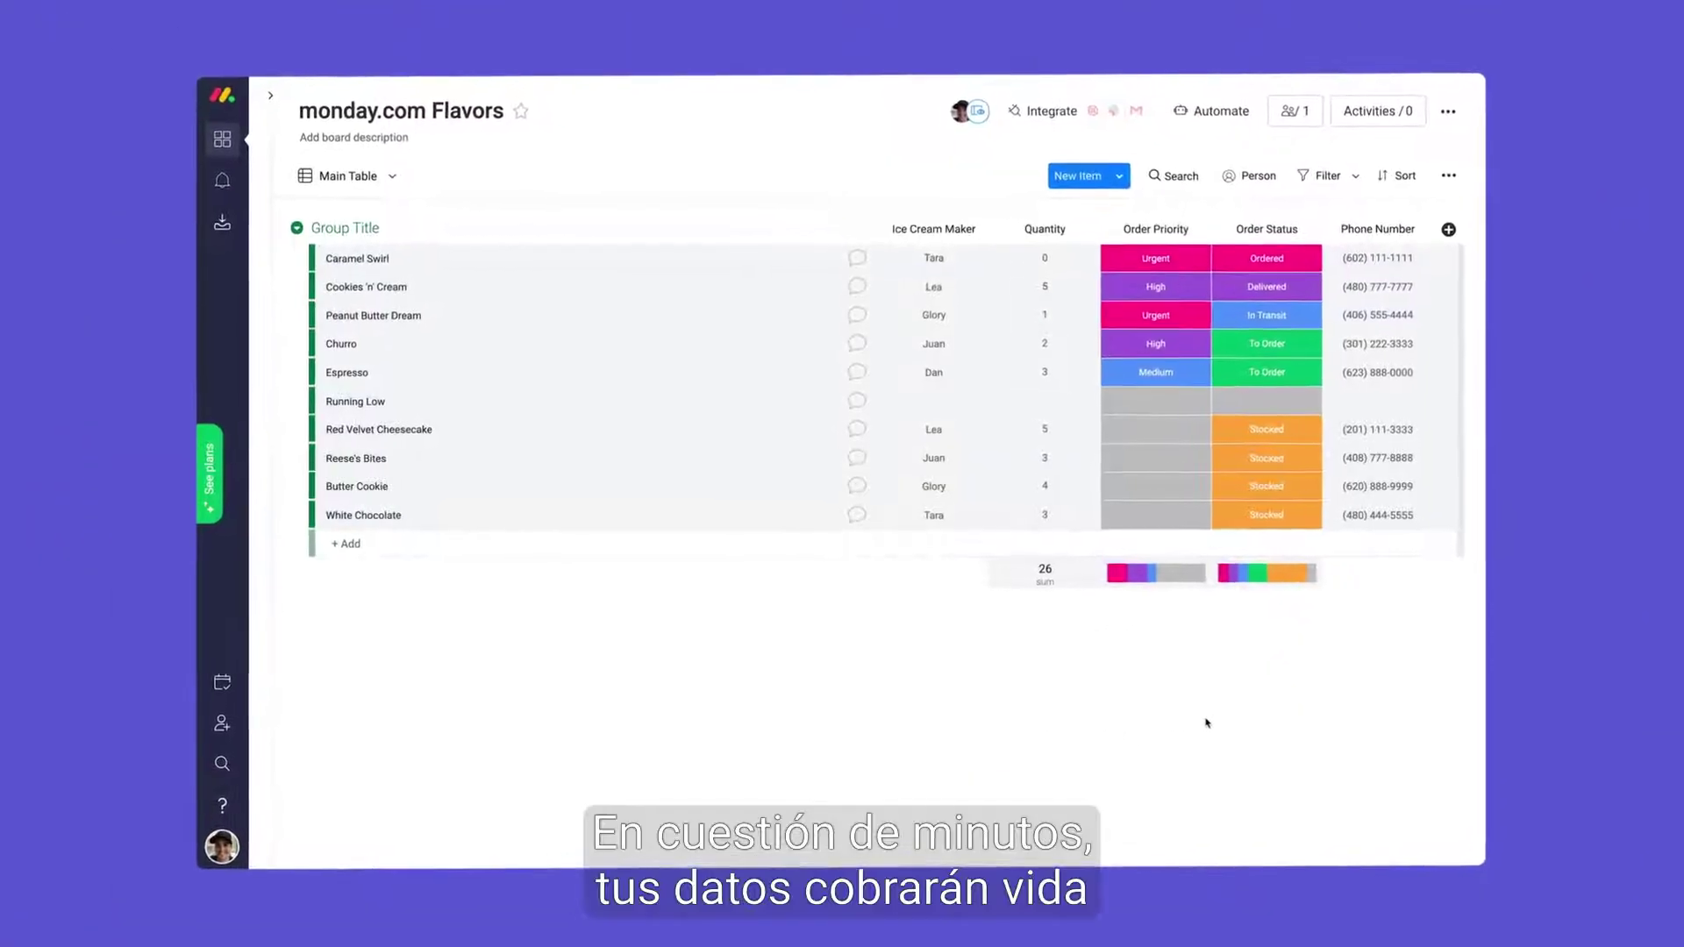
Step: Rename the board's group to To Order and delete the Running Low item
{"action": "type", "text": "To Order"}
{"action": "left_click", "coordinate": [322, 403]}
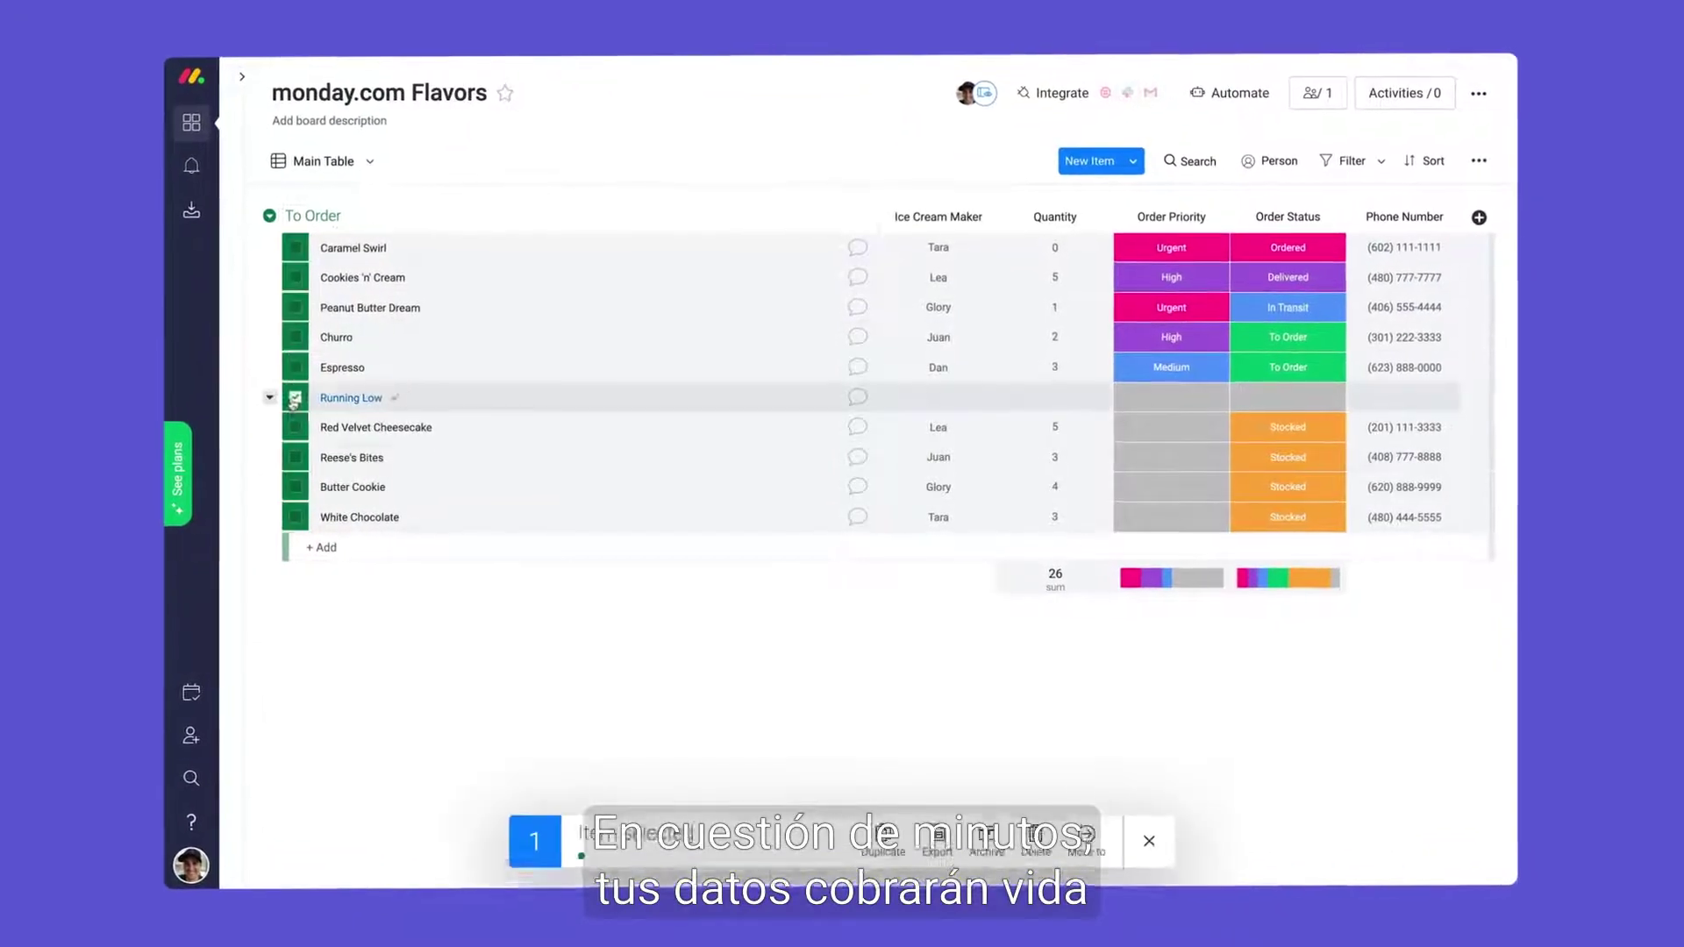
{"action": "left_click", "coordinate": [1036, 840]}
Step: Add a new group of items to the monday.com Flavors board
{"action": "left_click", "coordinate": [1133, 161]}
{"action": "left_click", "coordinate": [1145, 192]}
{"action": "left_click", "coordinate": [294, 217]}
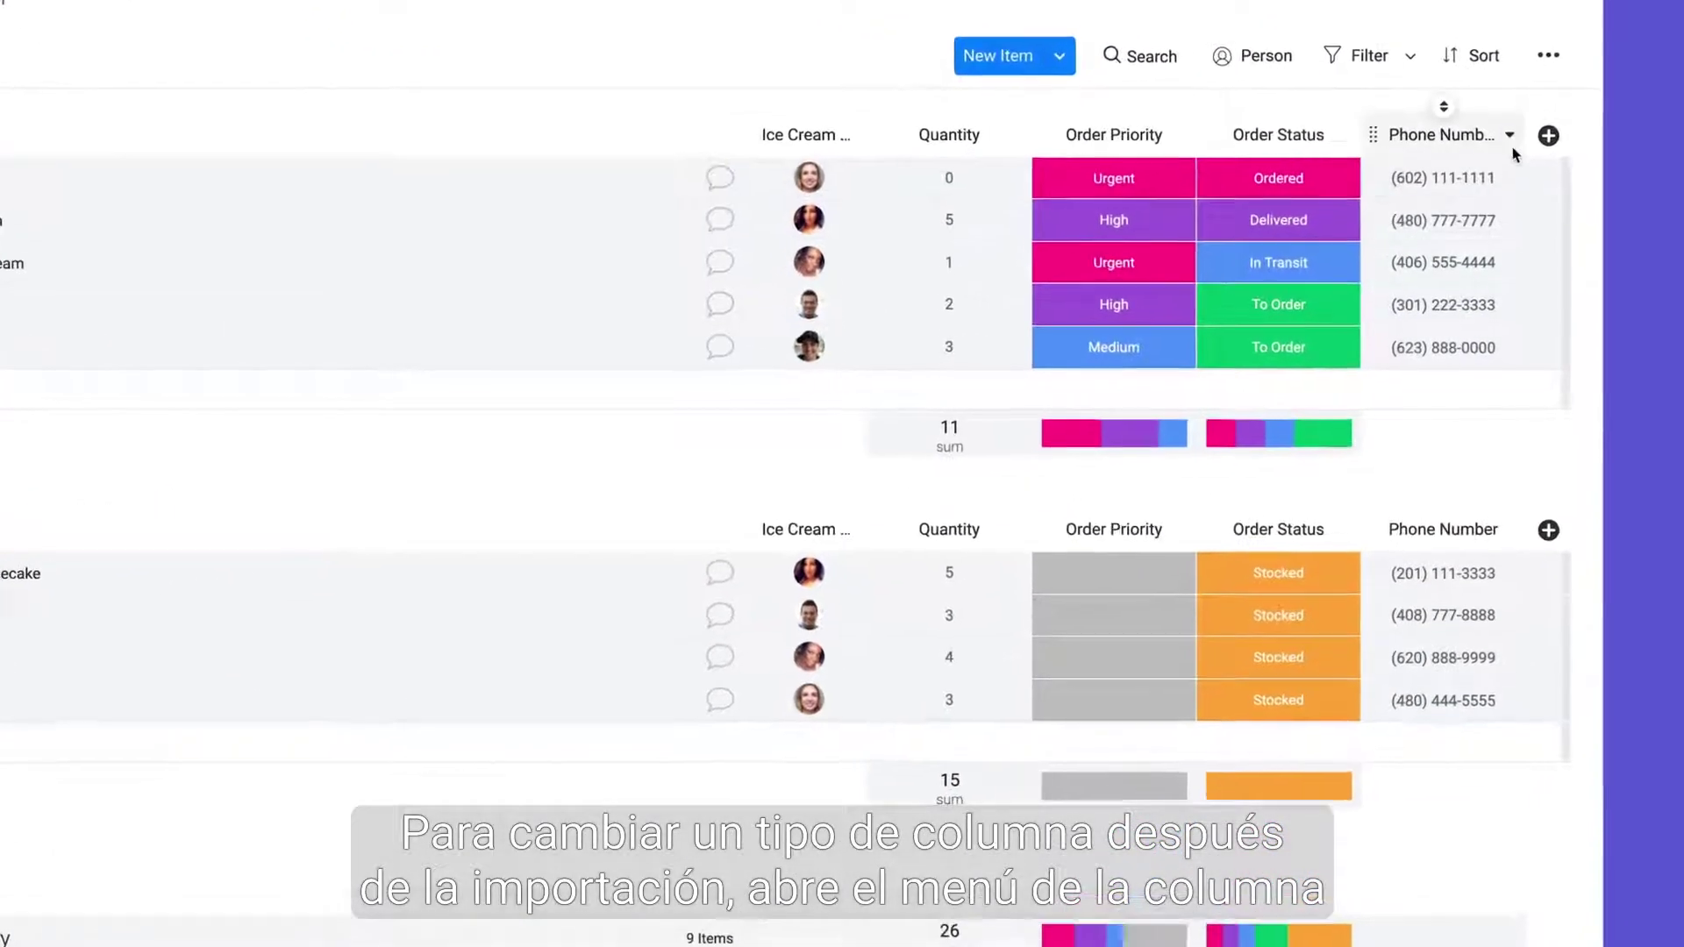
Step: Change the Phone Number column's type from text to Phone
{"action": "left_click", "coordinate": [1513, 125]}
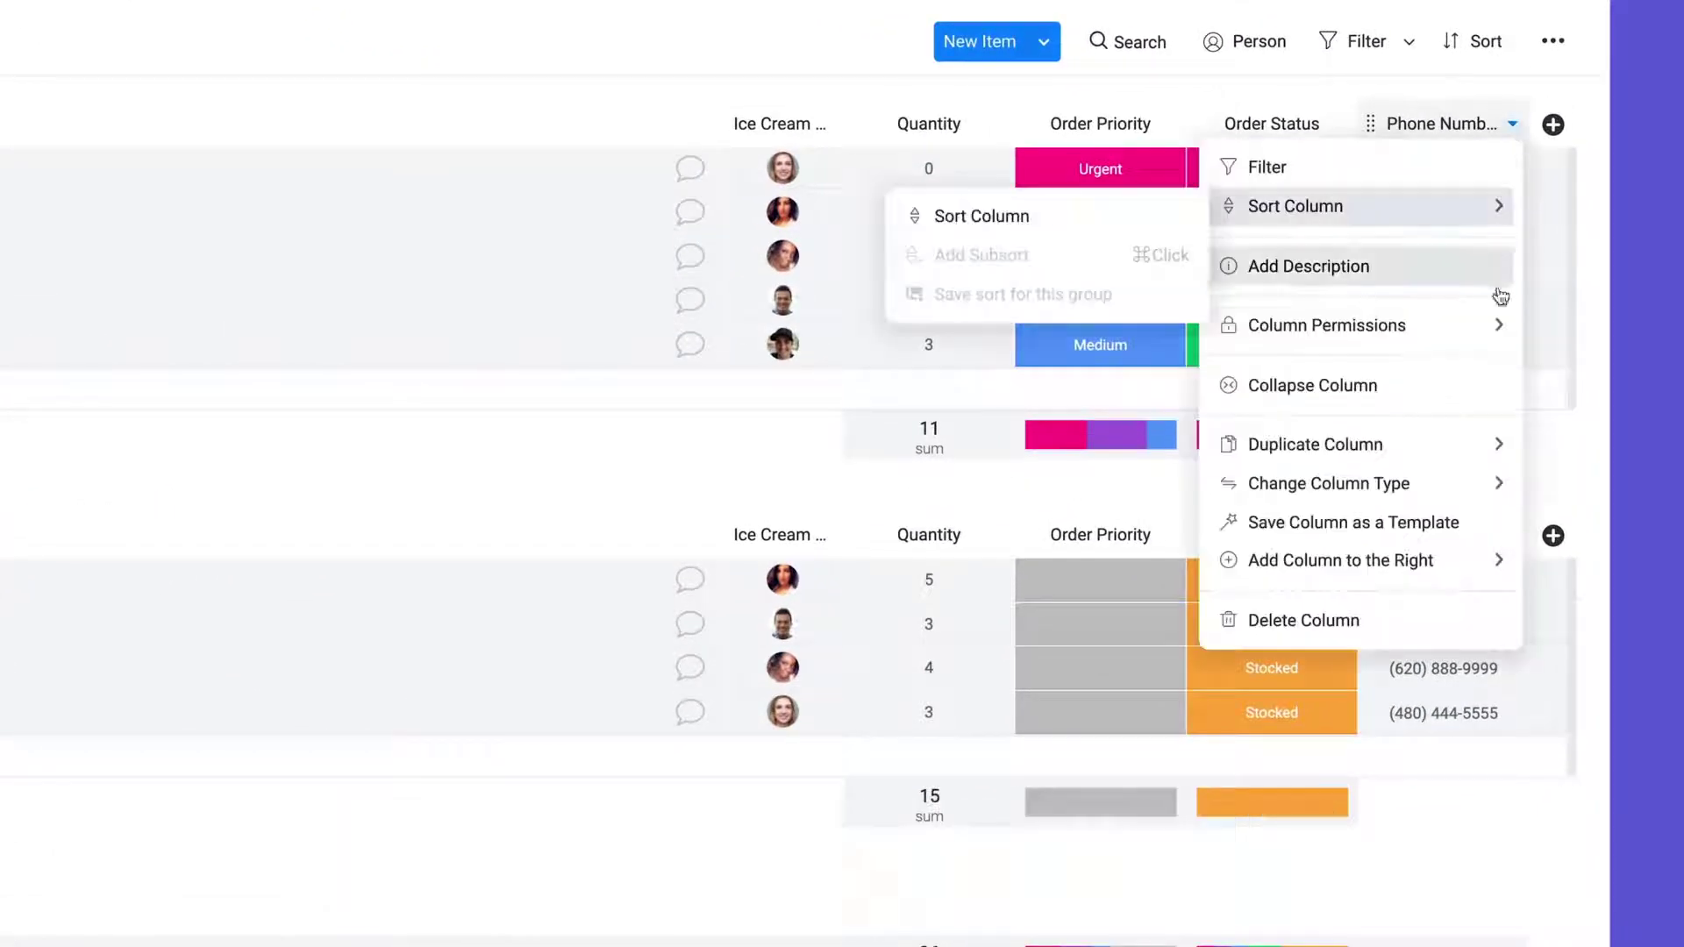
{"action": "mouse_move", "coordinate": [1438, 482]}
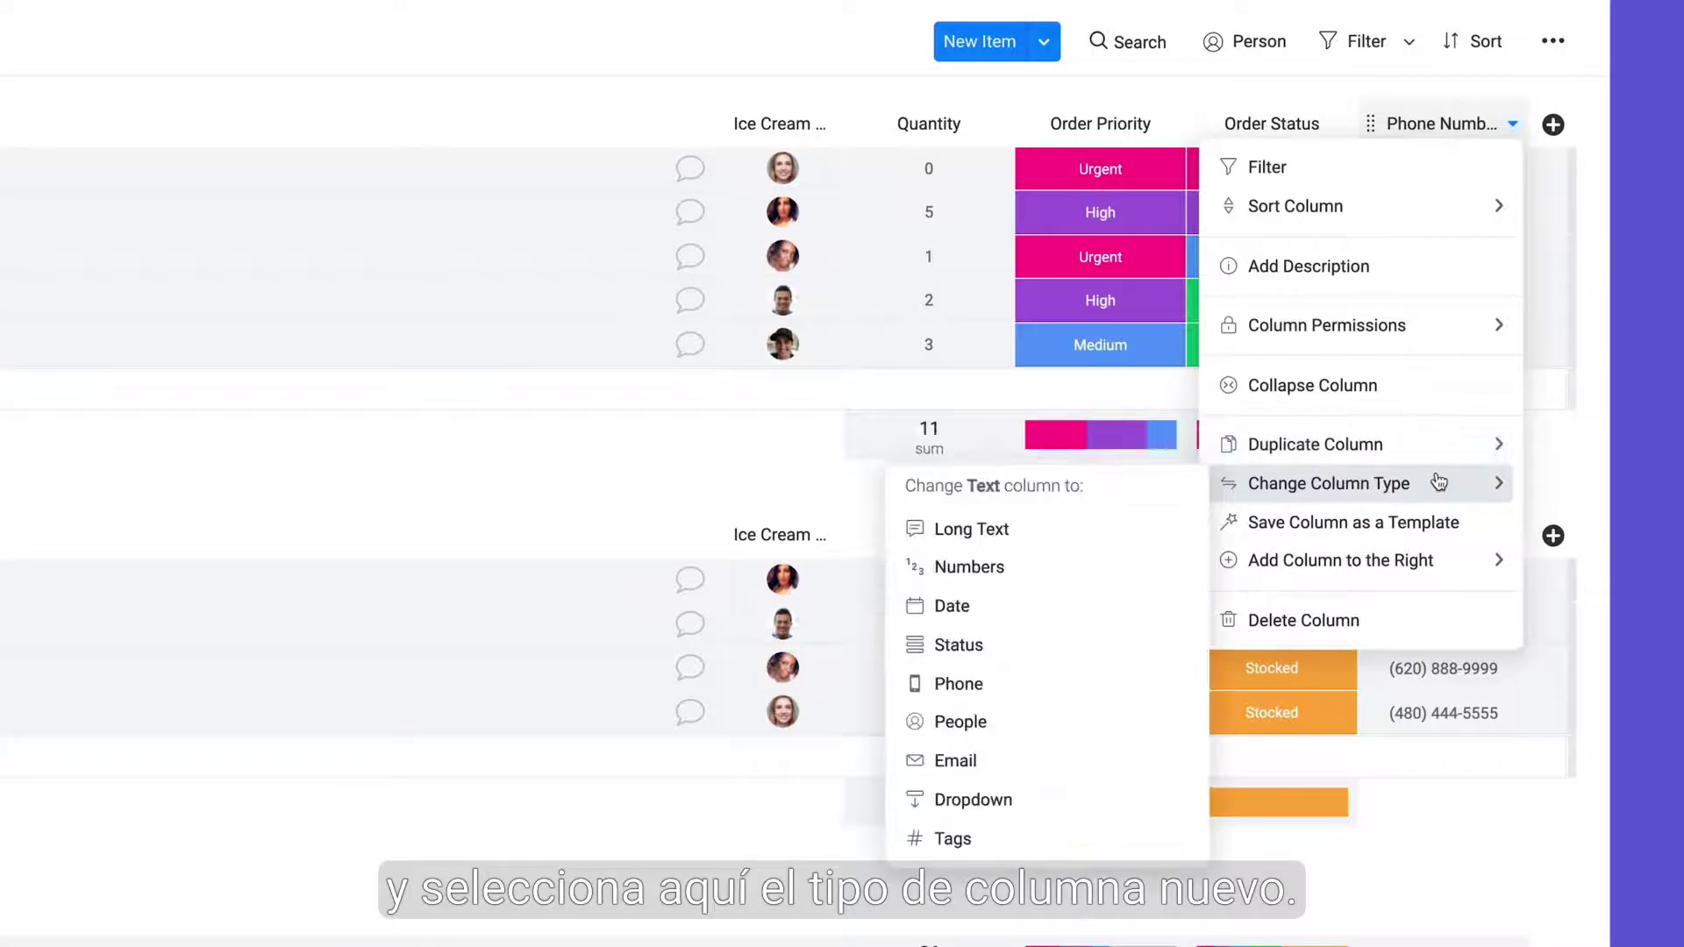
{"action": "left_click", "coordinate": [1011, 688]}
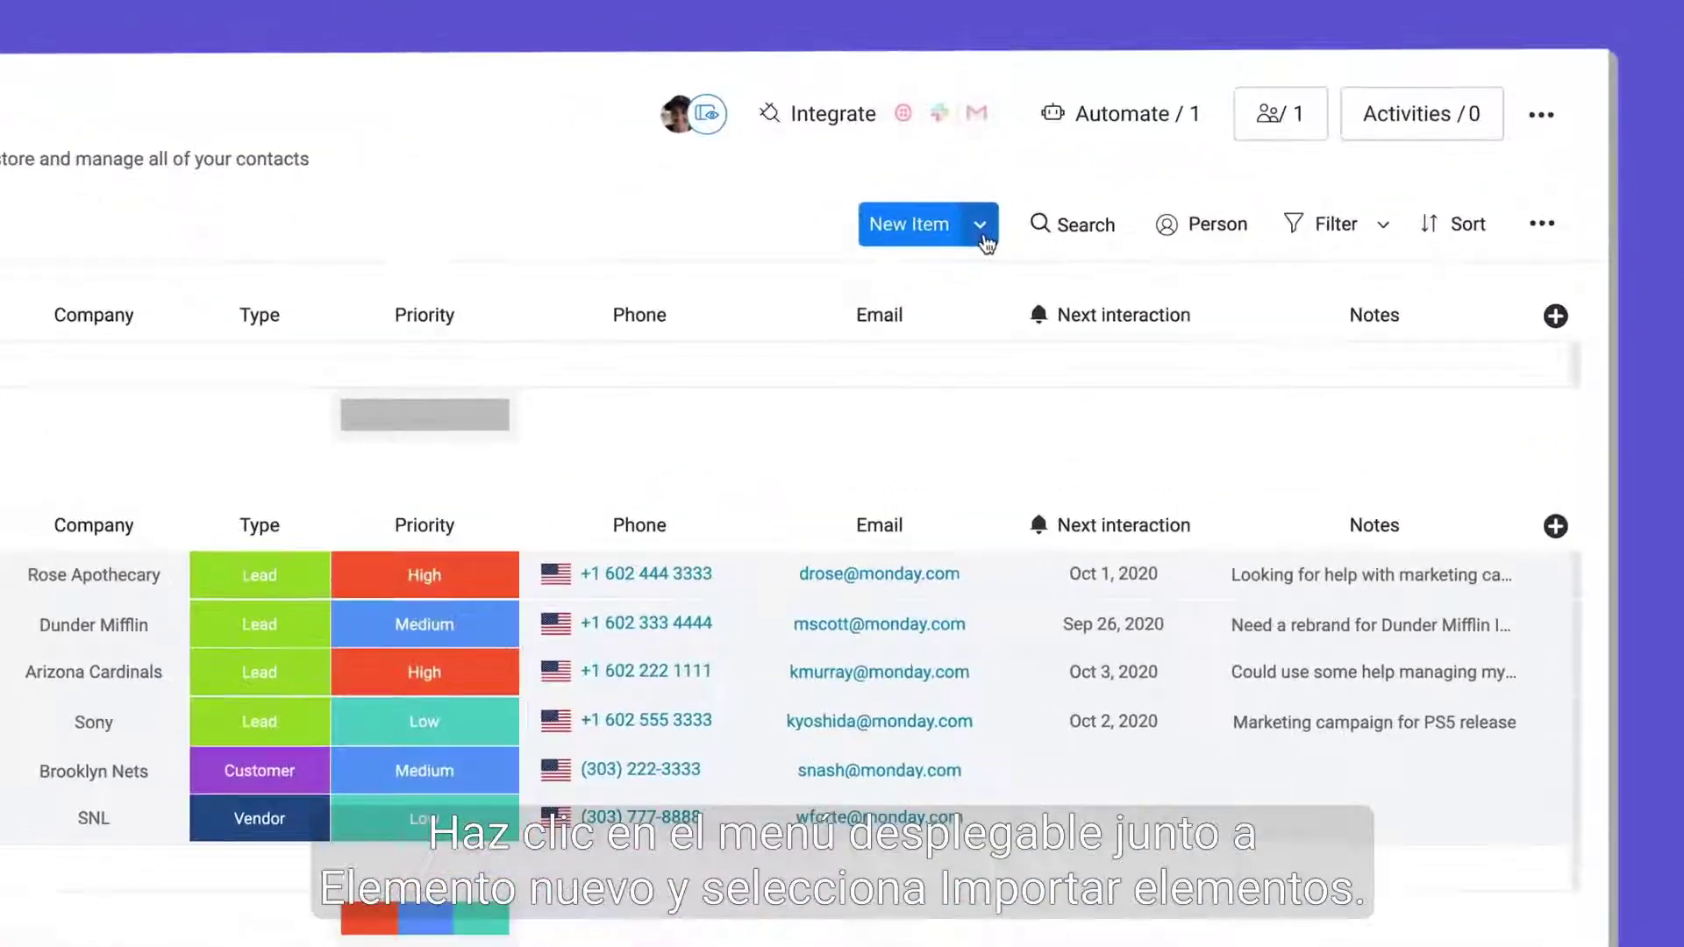
Step: Start an item import into the Contacts board and upload Feb Leads.xlsx from the Desktop
{"action": "left_click", "coordinate": [1135, 147]}
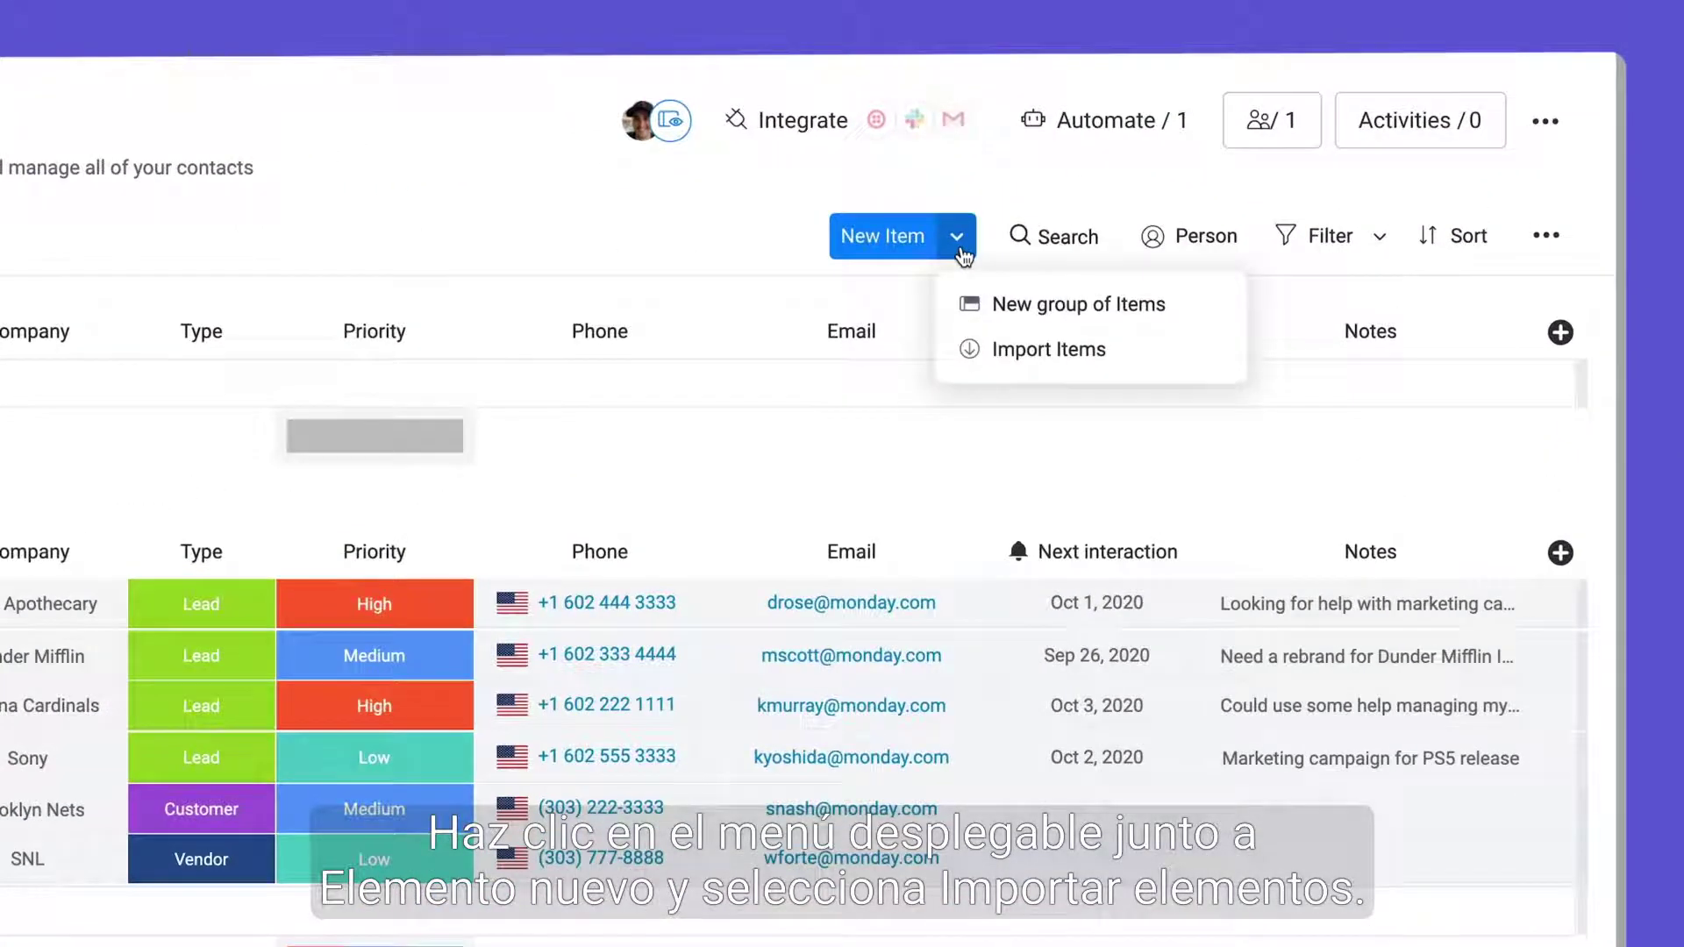
{"action": "left_click", "coordinate": [1127, 352]}
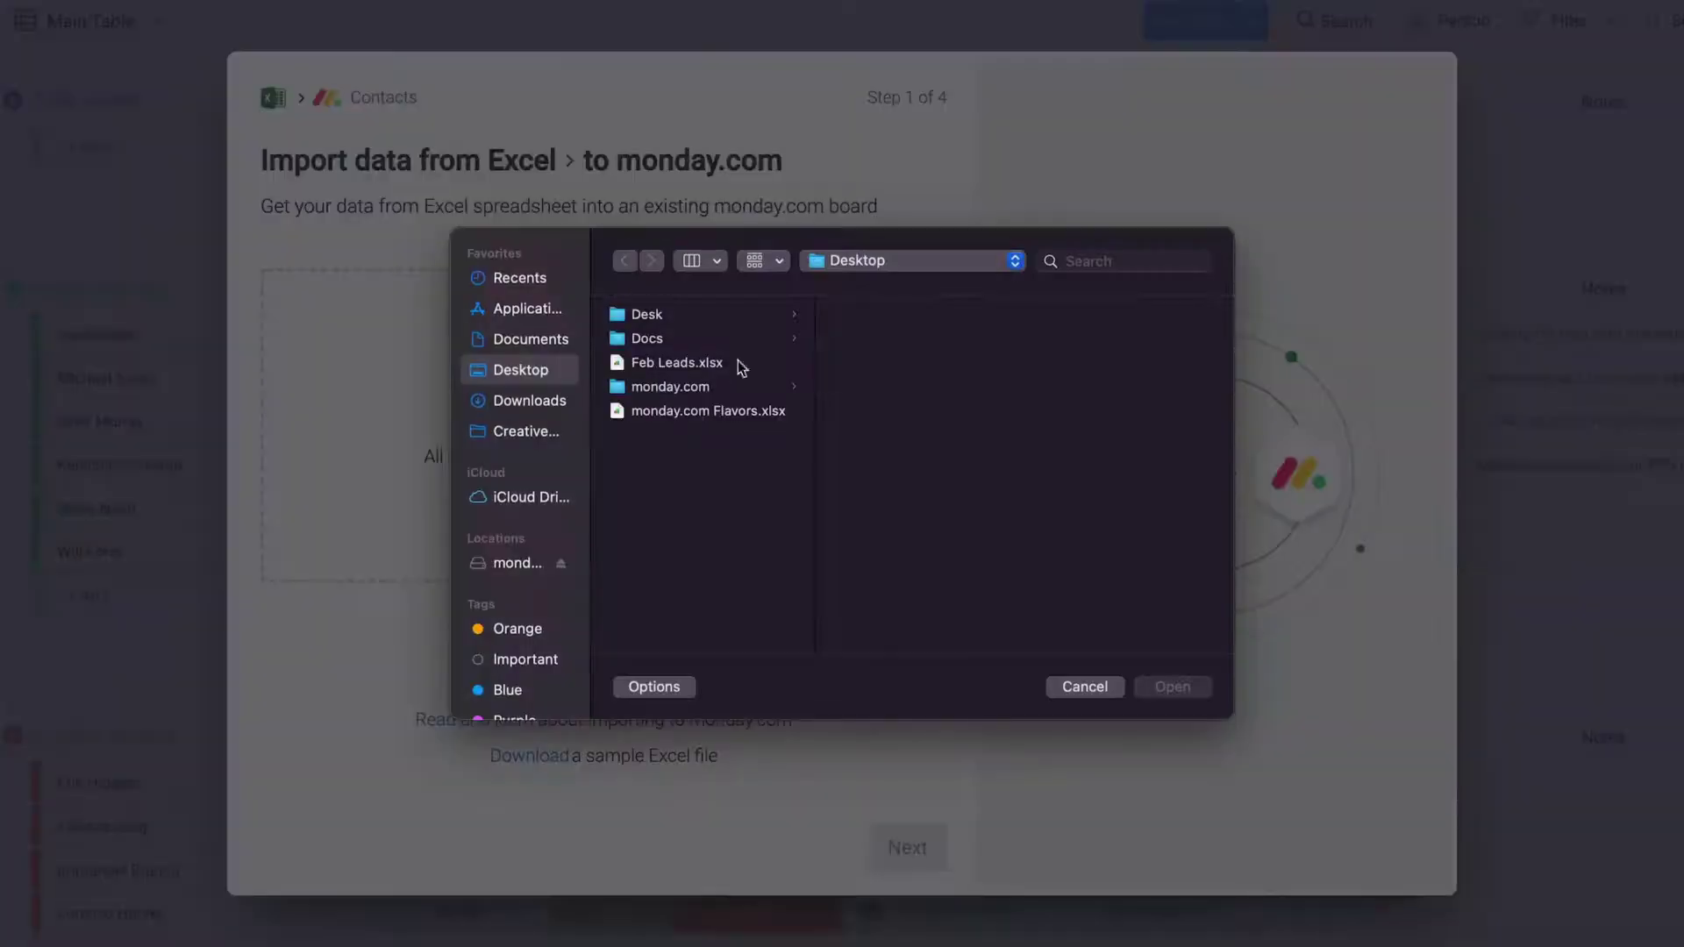
{"action": "left_click", "coordinate": [740, 364]}
{"action": "left_click", "coordinate": [1179, 688]}
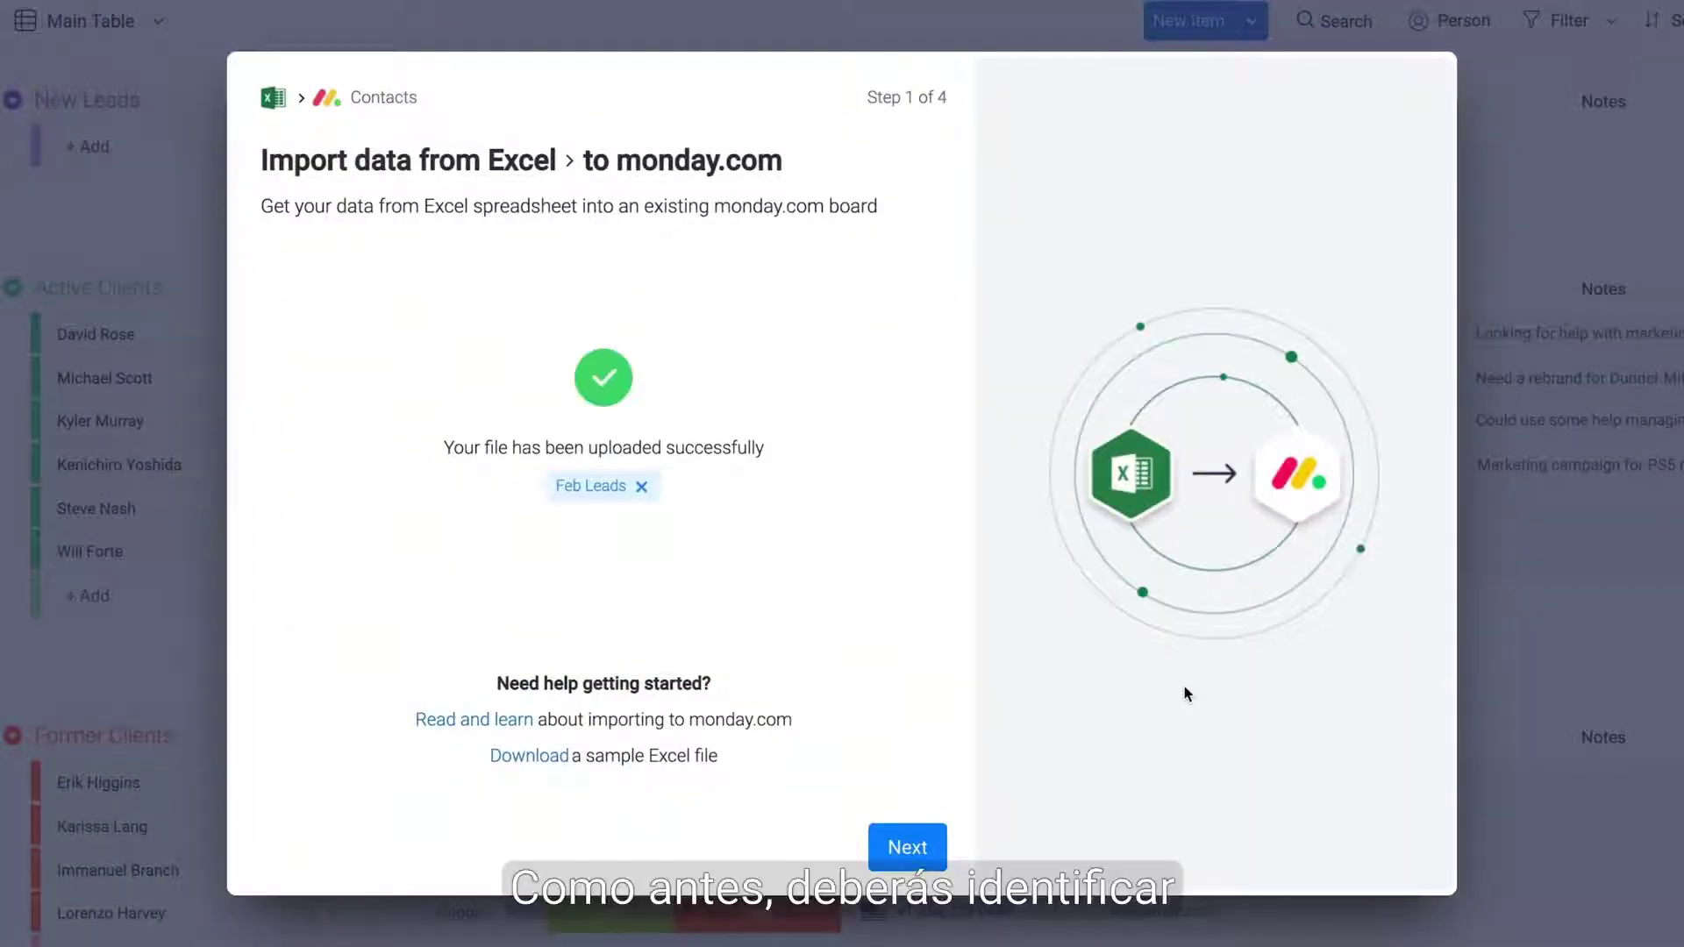
Step: Map the Name column from the Excel file as the item name
{"action": "left_click", "coordinate": [935, 856]}
{"action": "left_click", "coordinate": [656, 341]}
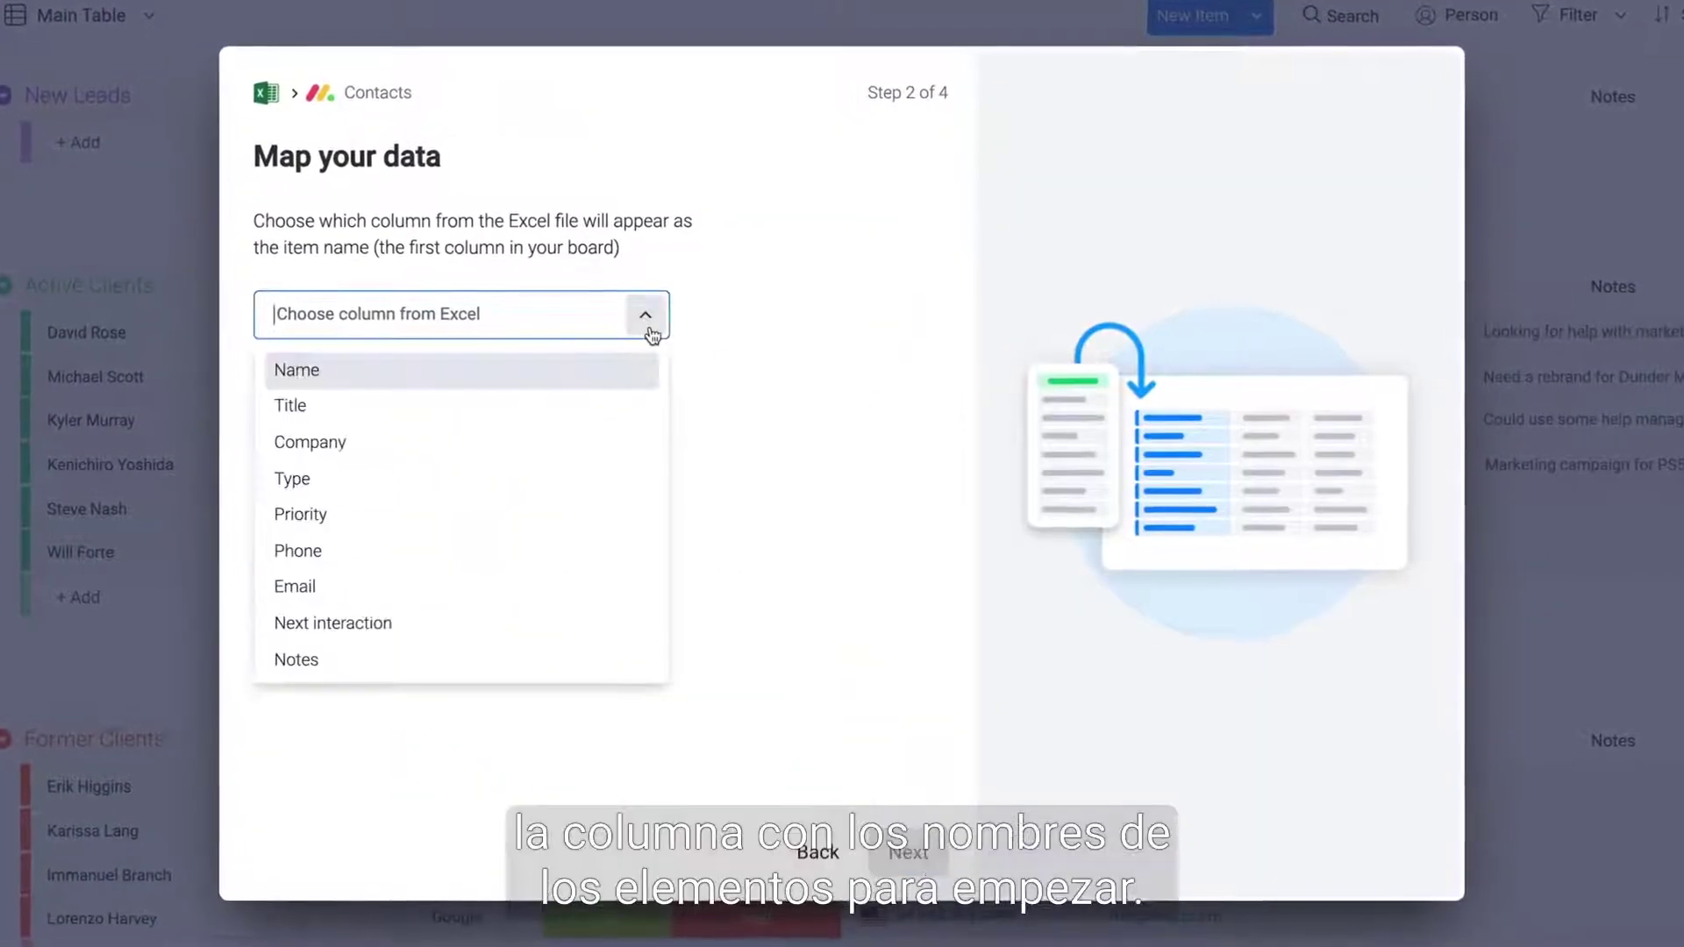
{"action": "left_click", "coordinate": [526, 371]}
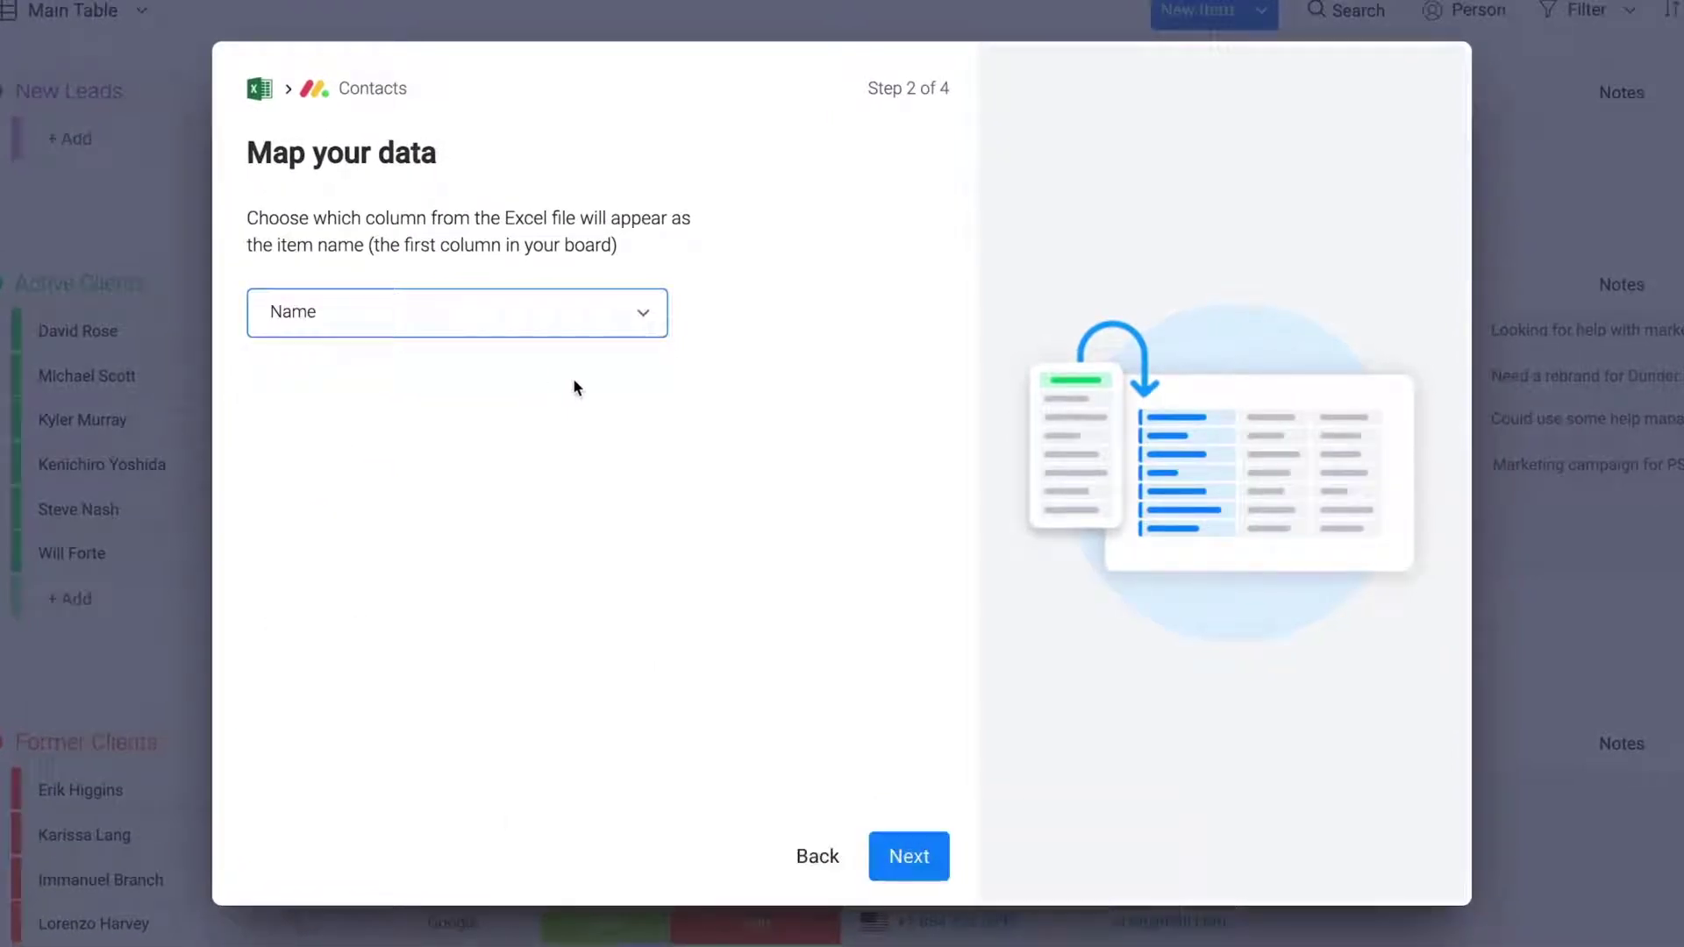
{"action": "left_click", "coordinate": [924, 877]}
Step: Map the Excel columns to the matching board columns, including Phone, Email, Next interaction and Notes
{"action": "left_click", "coordinate": [912, 430]}
{"action": "left_click", "coordinate": [821, 482]}
{"action": "left_click", "coordinate": [886, 525]}
{"action": "left_click", "coordinate": [789, 619]}
{"action": "left_click", "coordinate": [877, 620]}
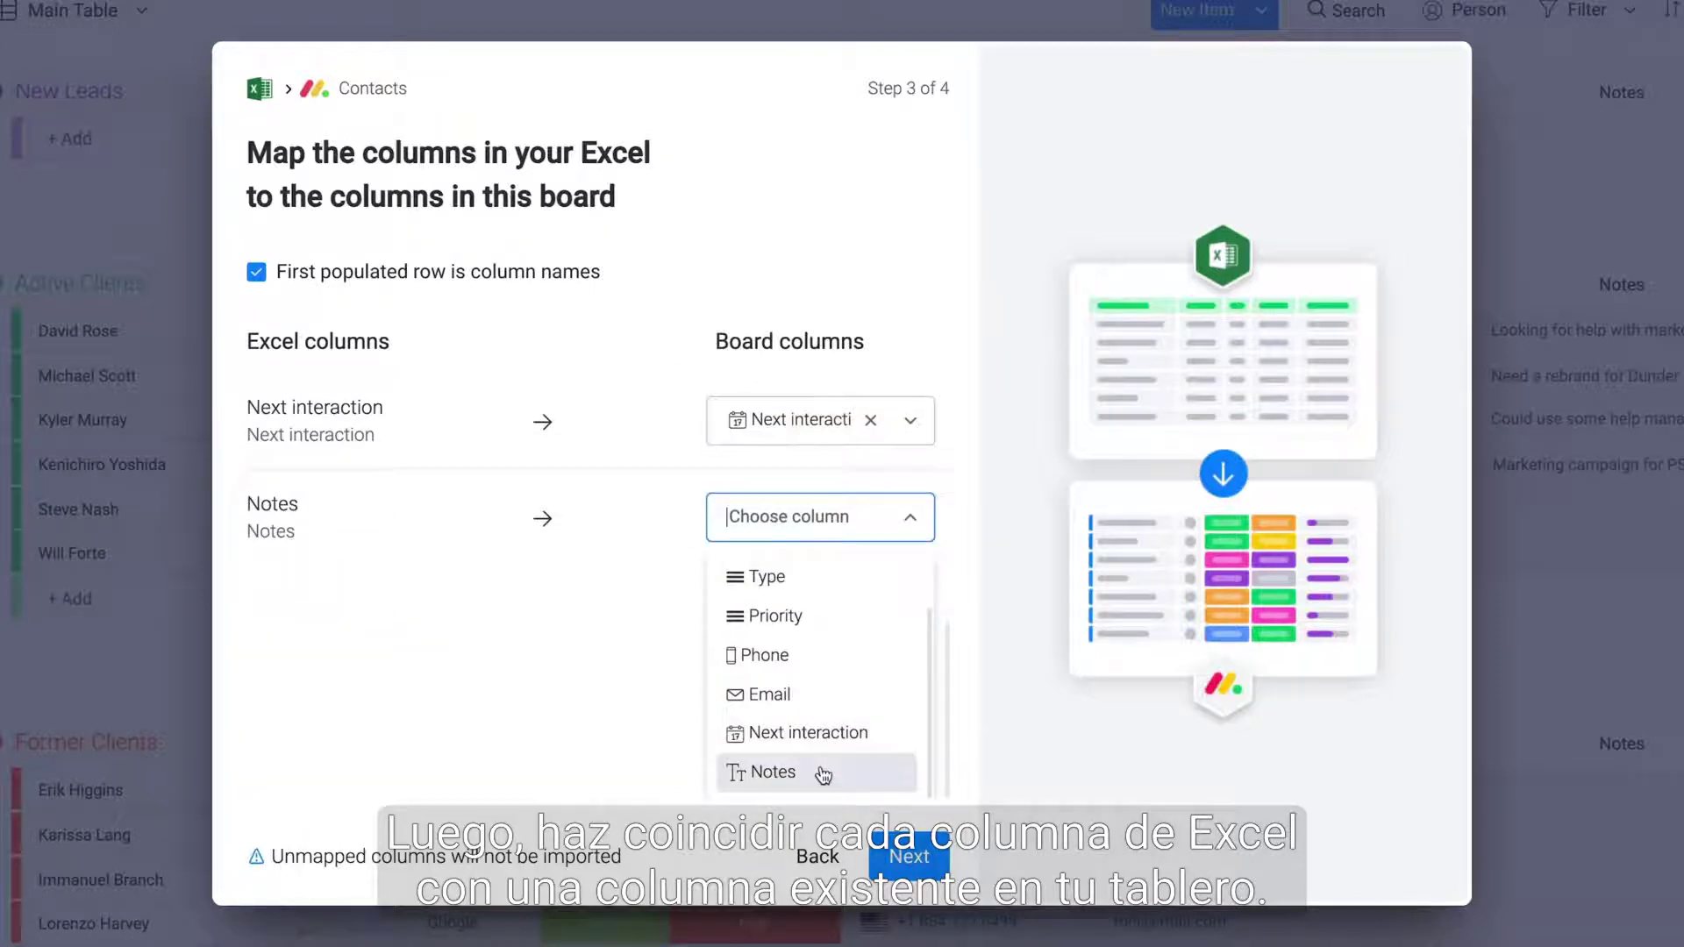
{"action": "left_click", "coordinate": [820, 774]}
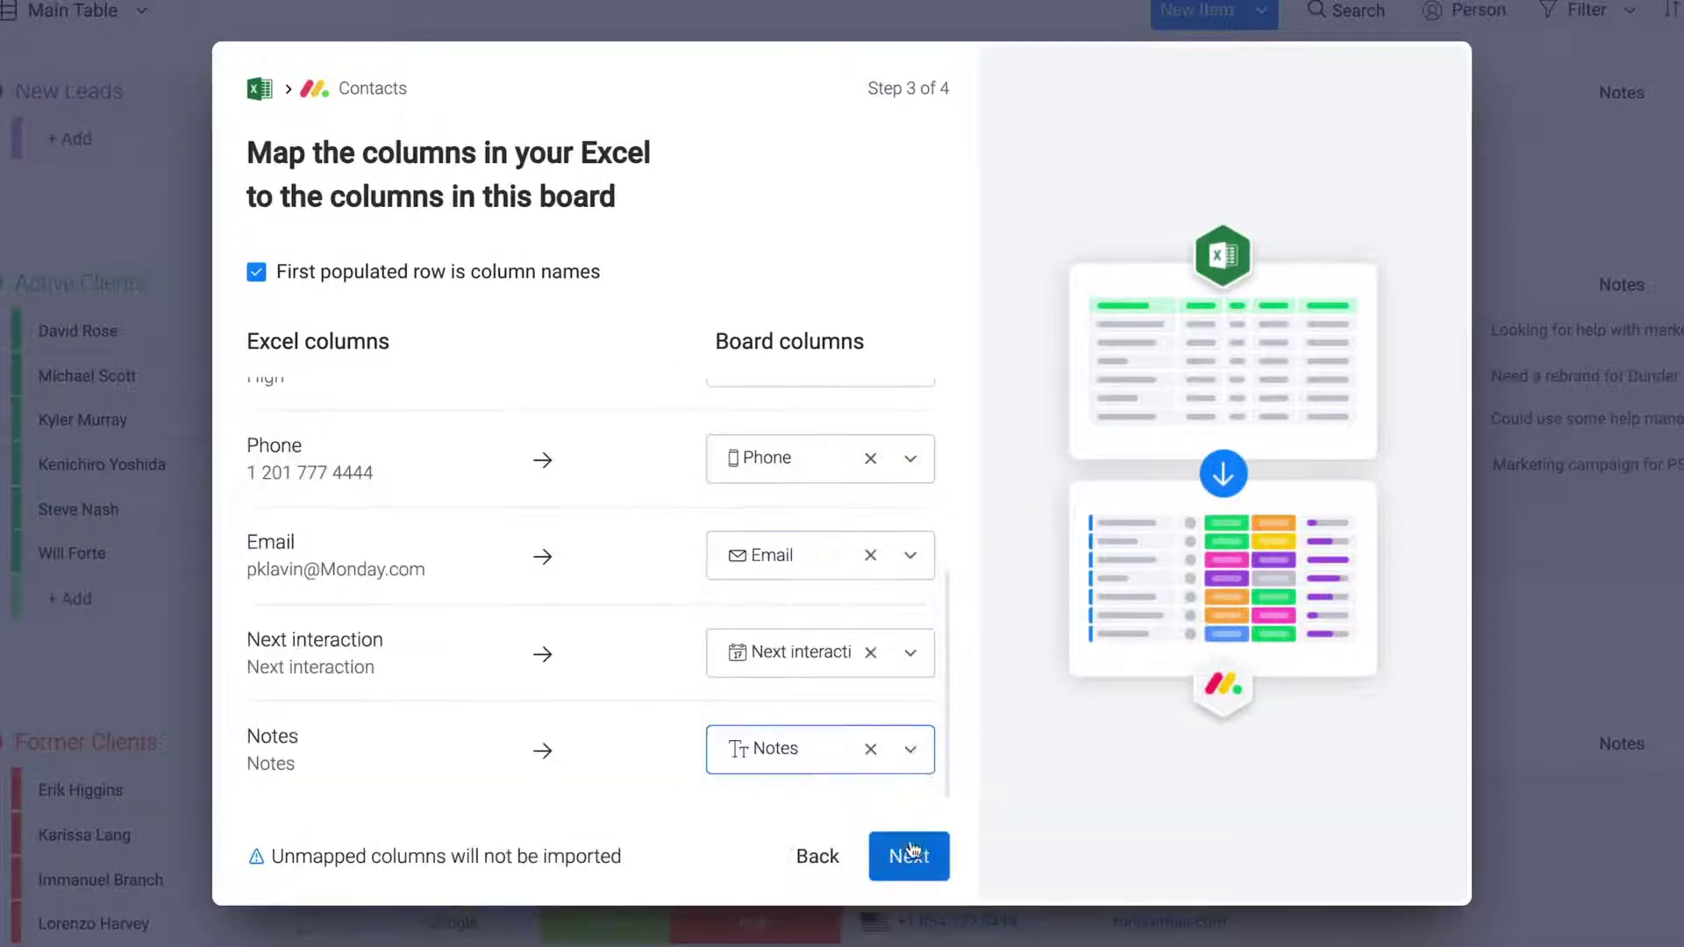
Step: Import the leads with duplicates handled as new items, and move the first Feb Leads item toward the Active Clients group
{"action": "left_click", "coordinate": [931, 864]}
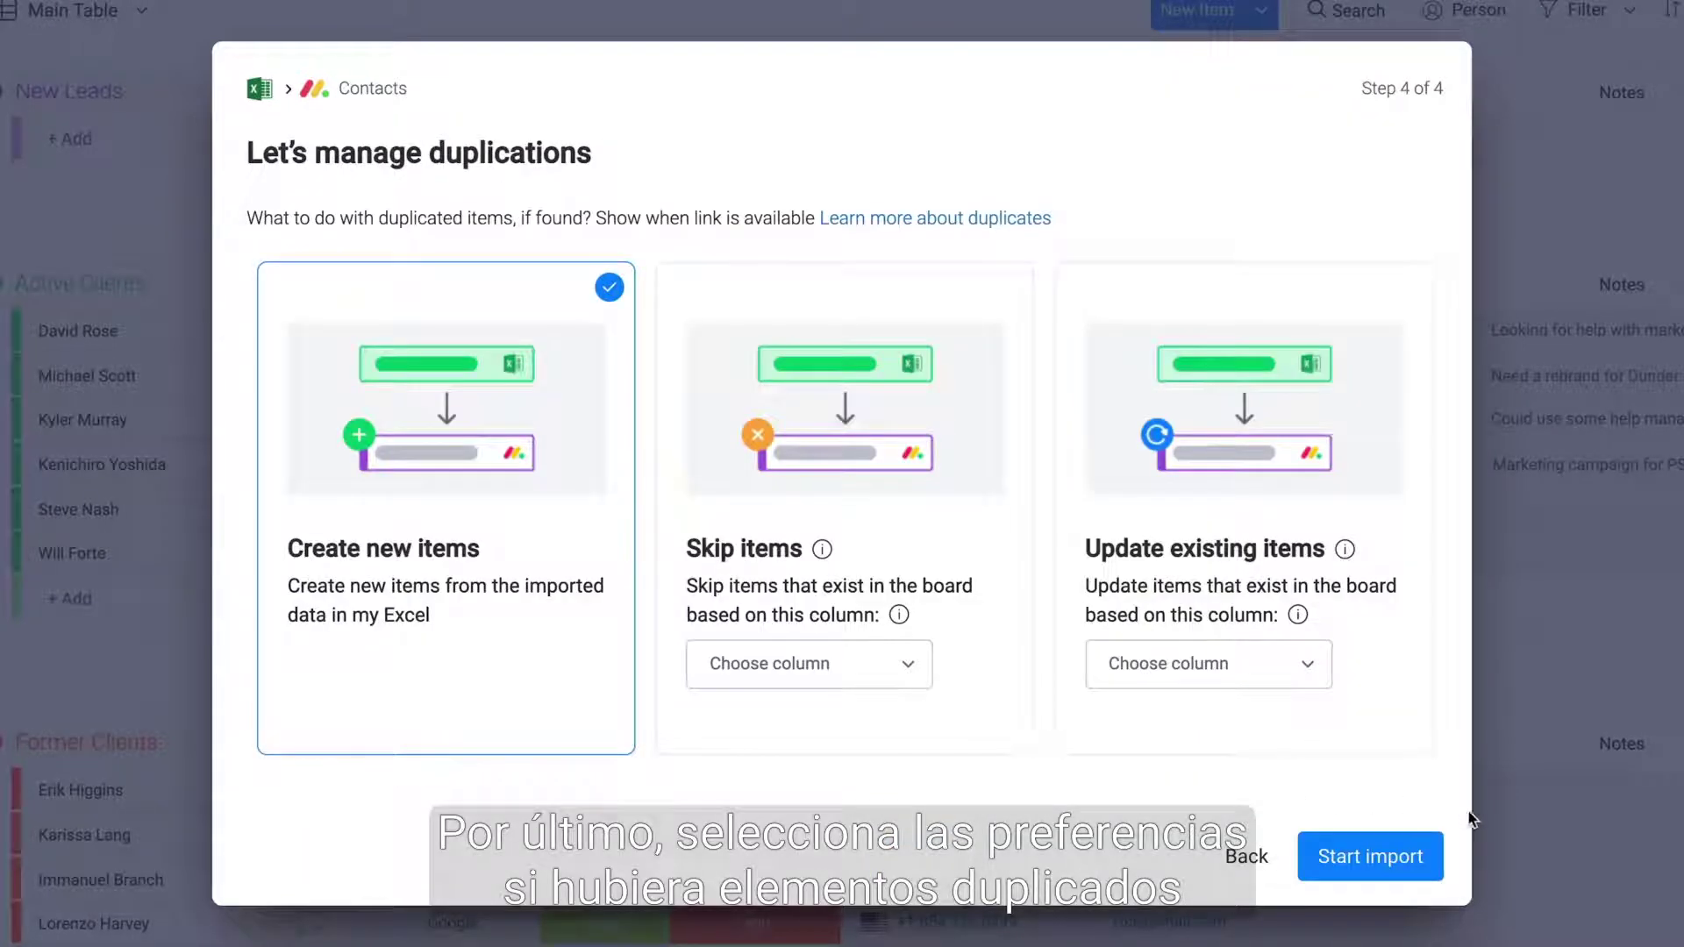
{"action": "left_click", "coordinate": [1393, 877]}
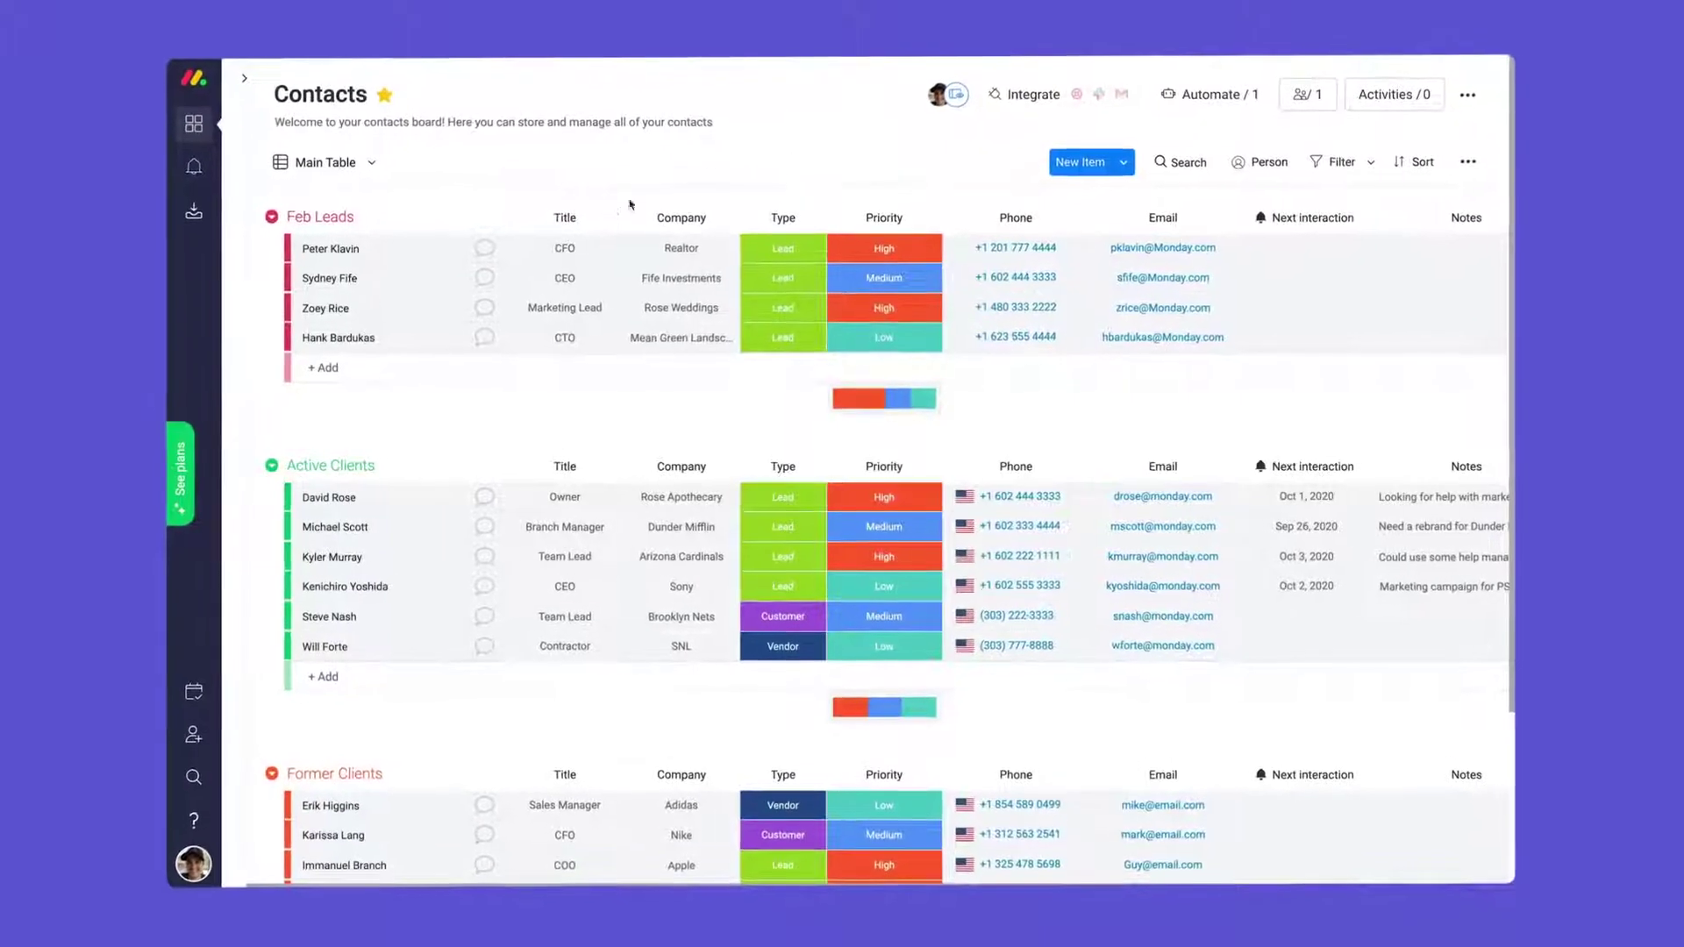
{"action": "left_click_drag", "start_coordinate": [392, 242], "coordinate": [370, 474]}
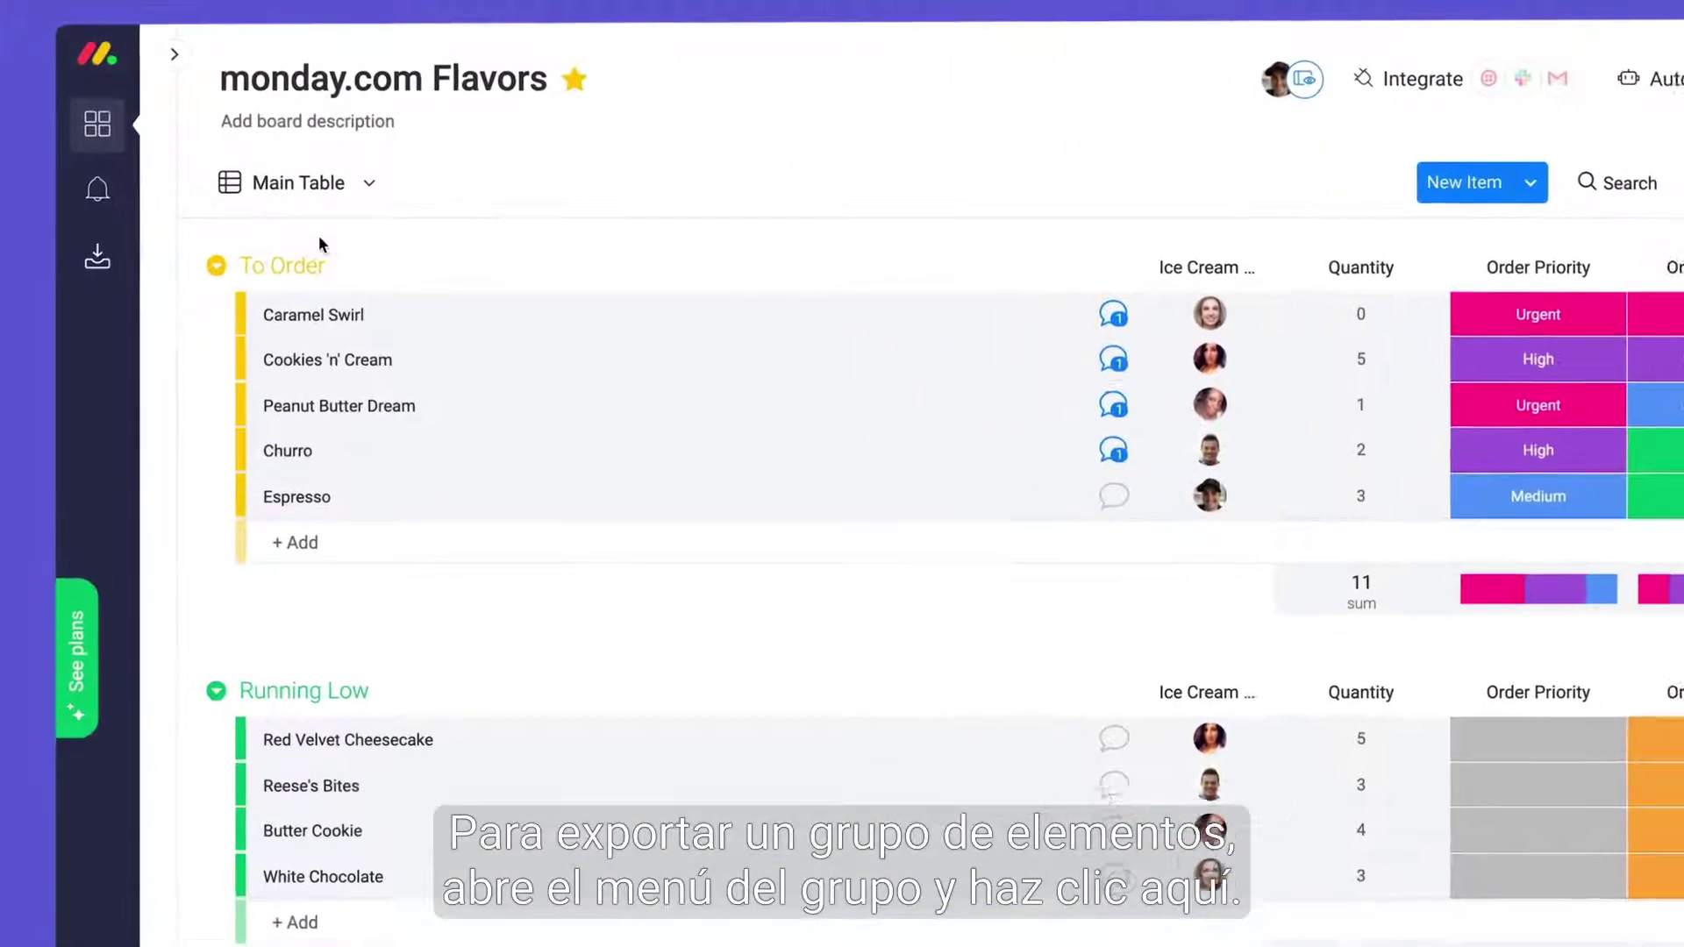
Step: Export the whole monday.com Flavors board to Excel and view the updates sheet of the exported workbook
{"action": "left_click", "coordinate": [210, 289]}
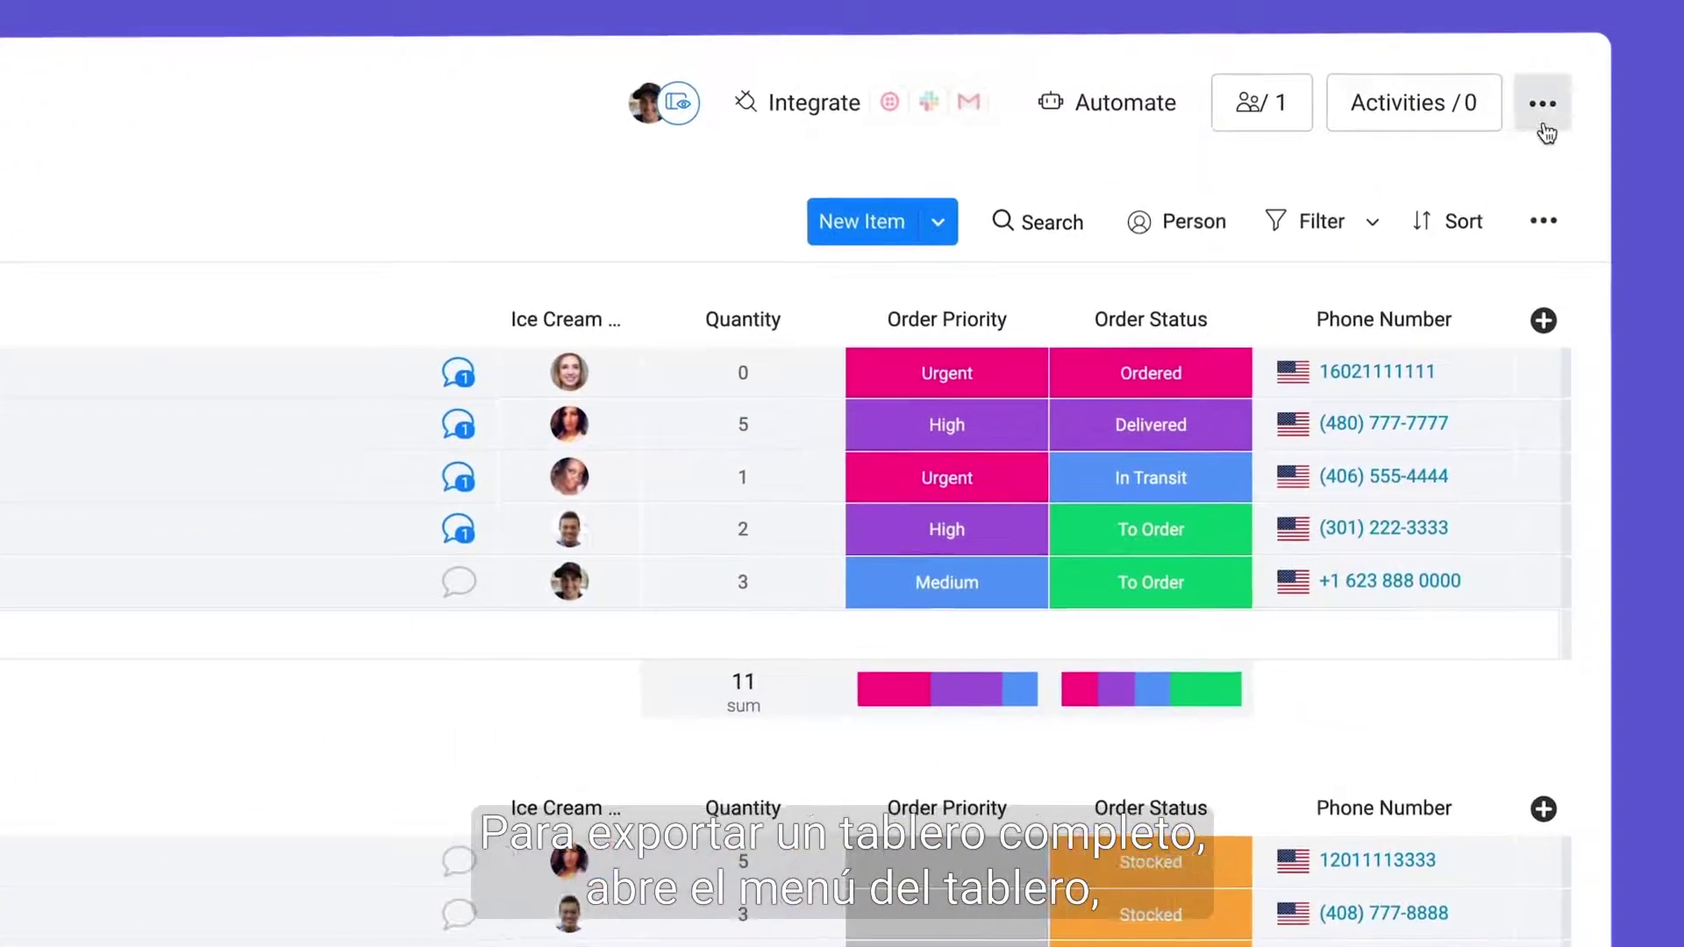
{"action": "left_click", "coordinate": [1544, 105]}
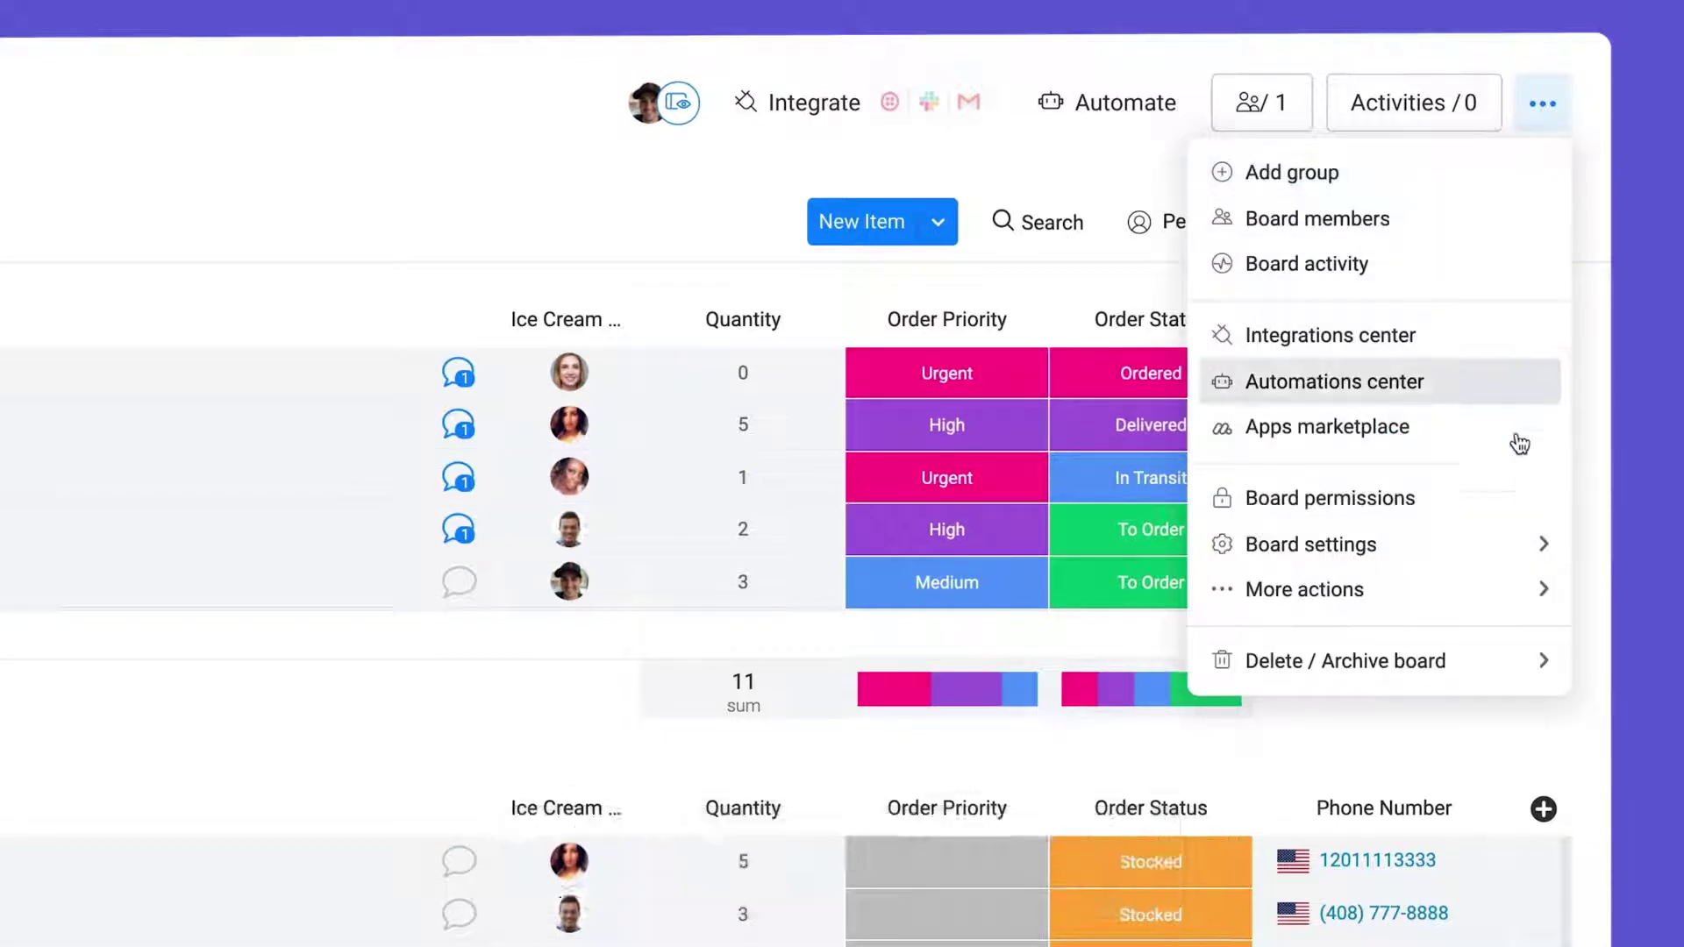
{"action": "mouse_move", "coordinate": [1424, 598]}
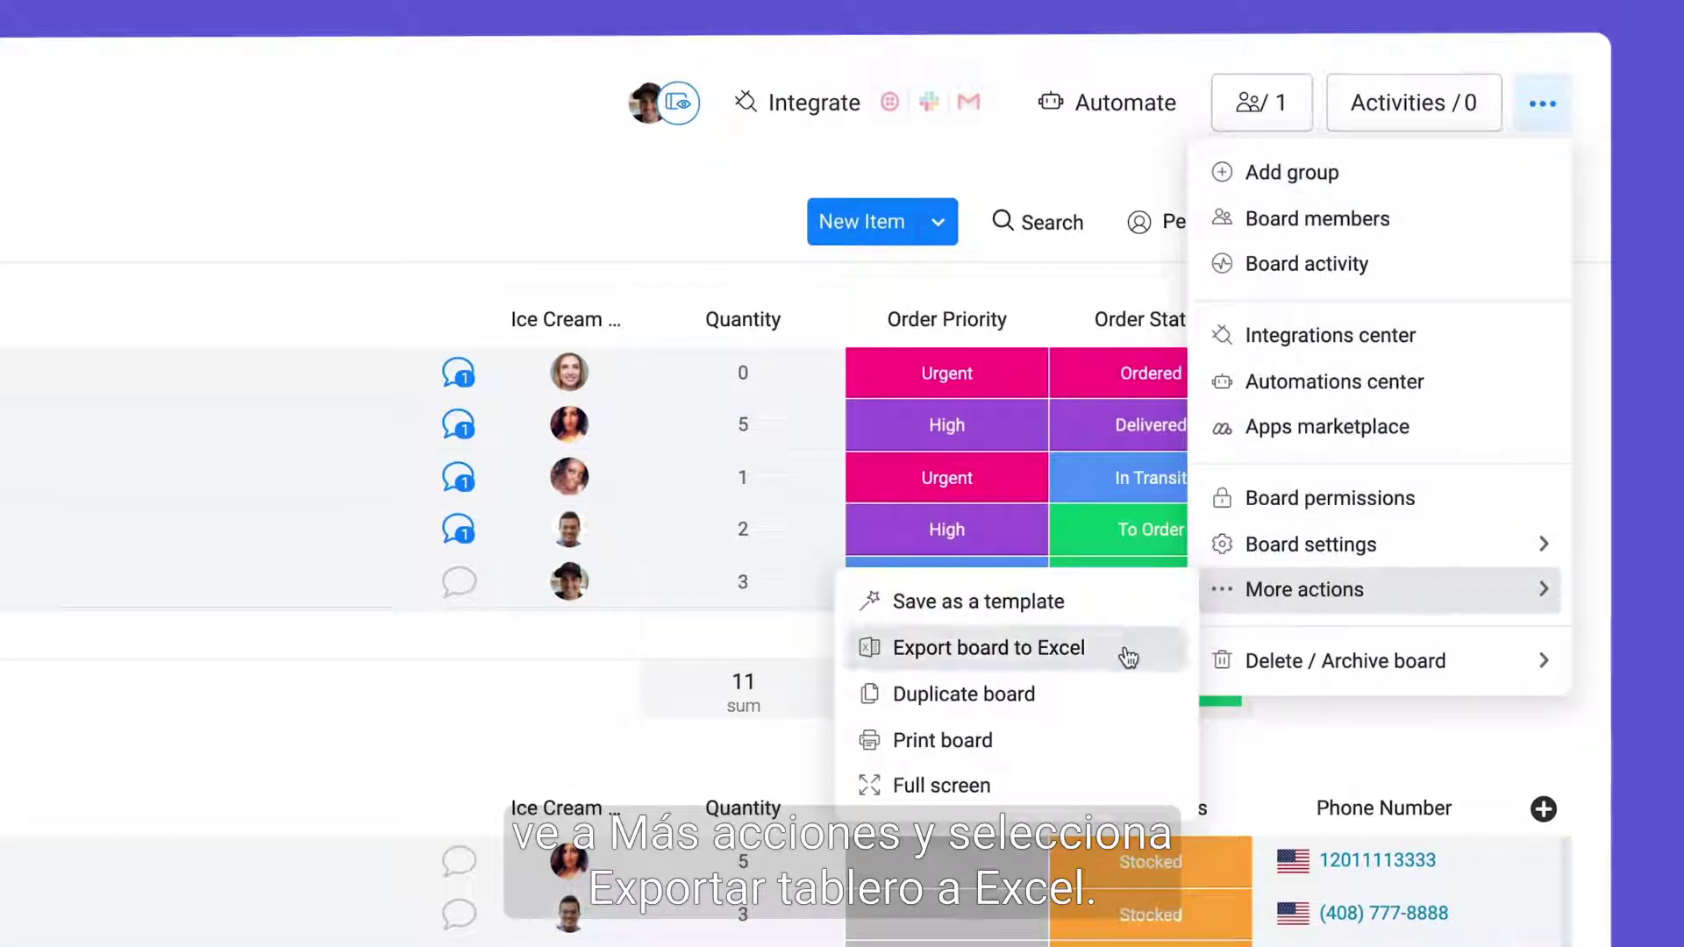
{"action": "left_click", "coordinate": [1124, 654]}
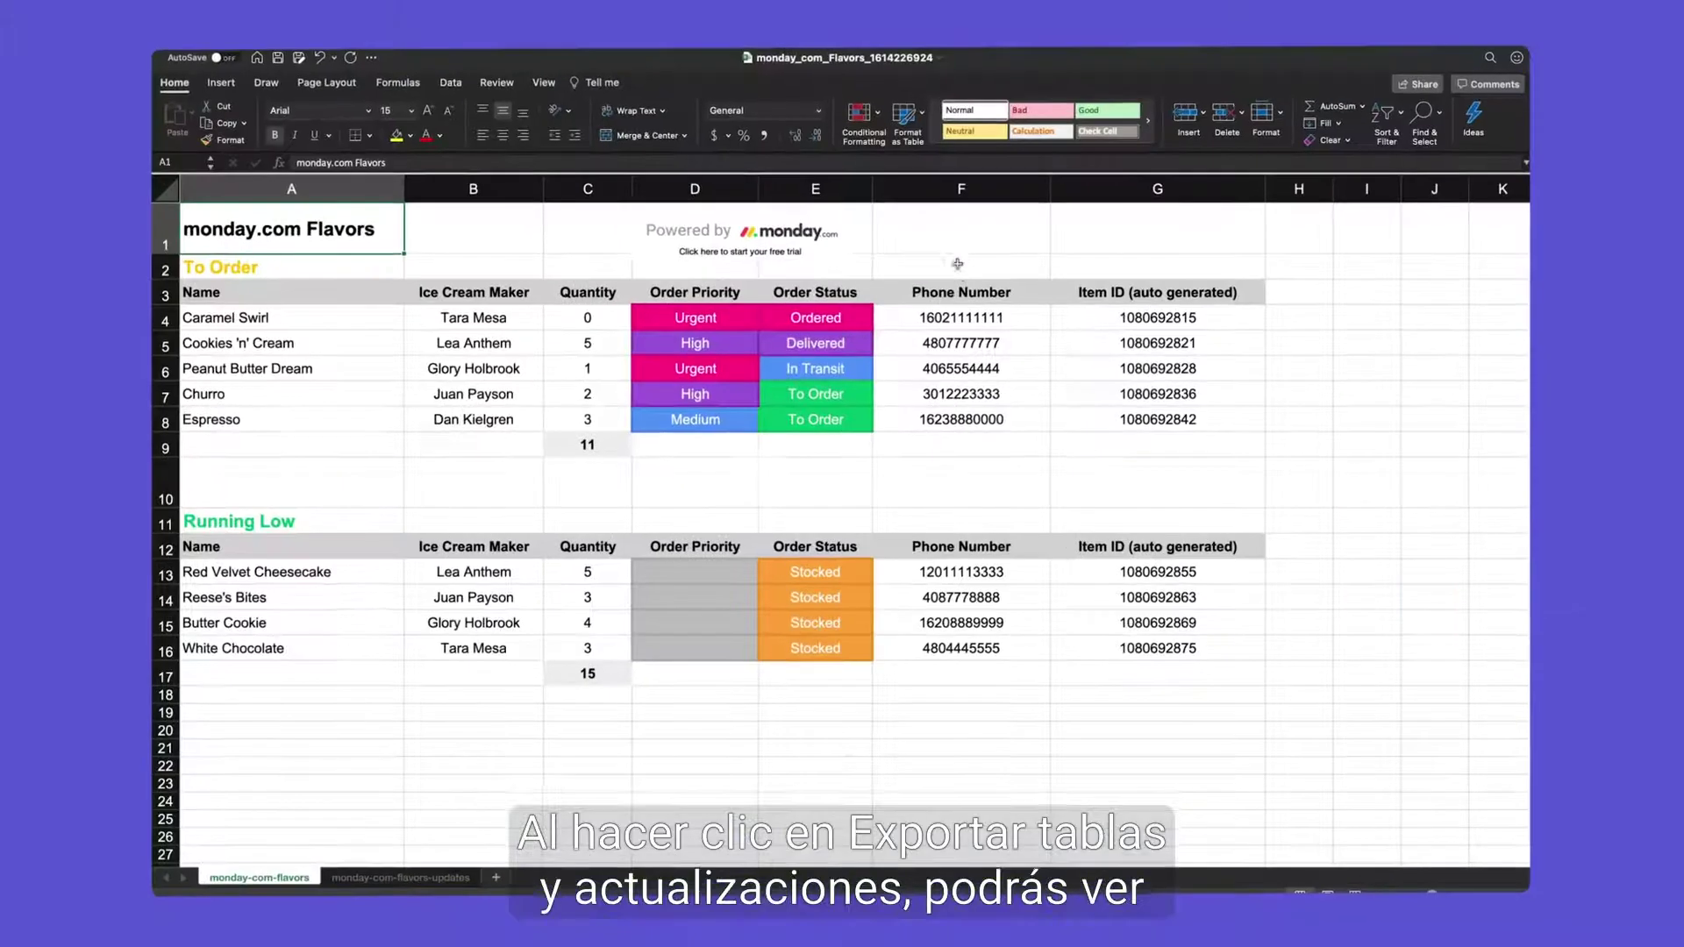
{"action": "key", "text": "ctrl+Page_Down"}
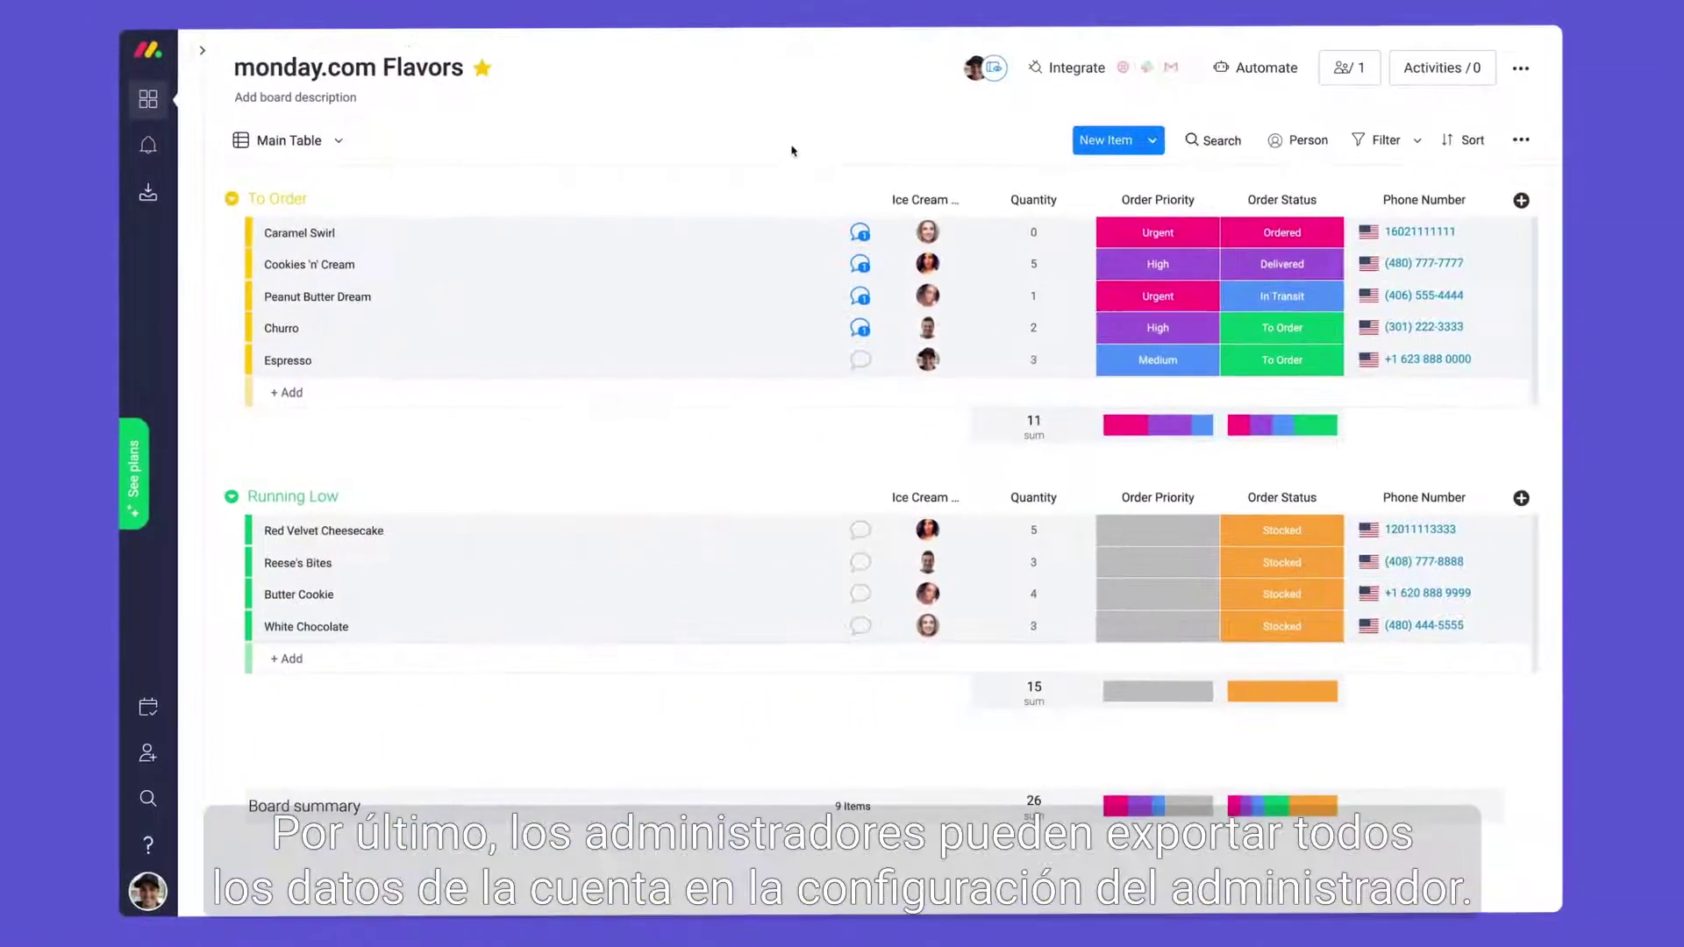
Step: Open the account settings in the administration area
{"action": "left_click", "coordinate": [148, 891]}
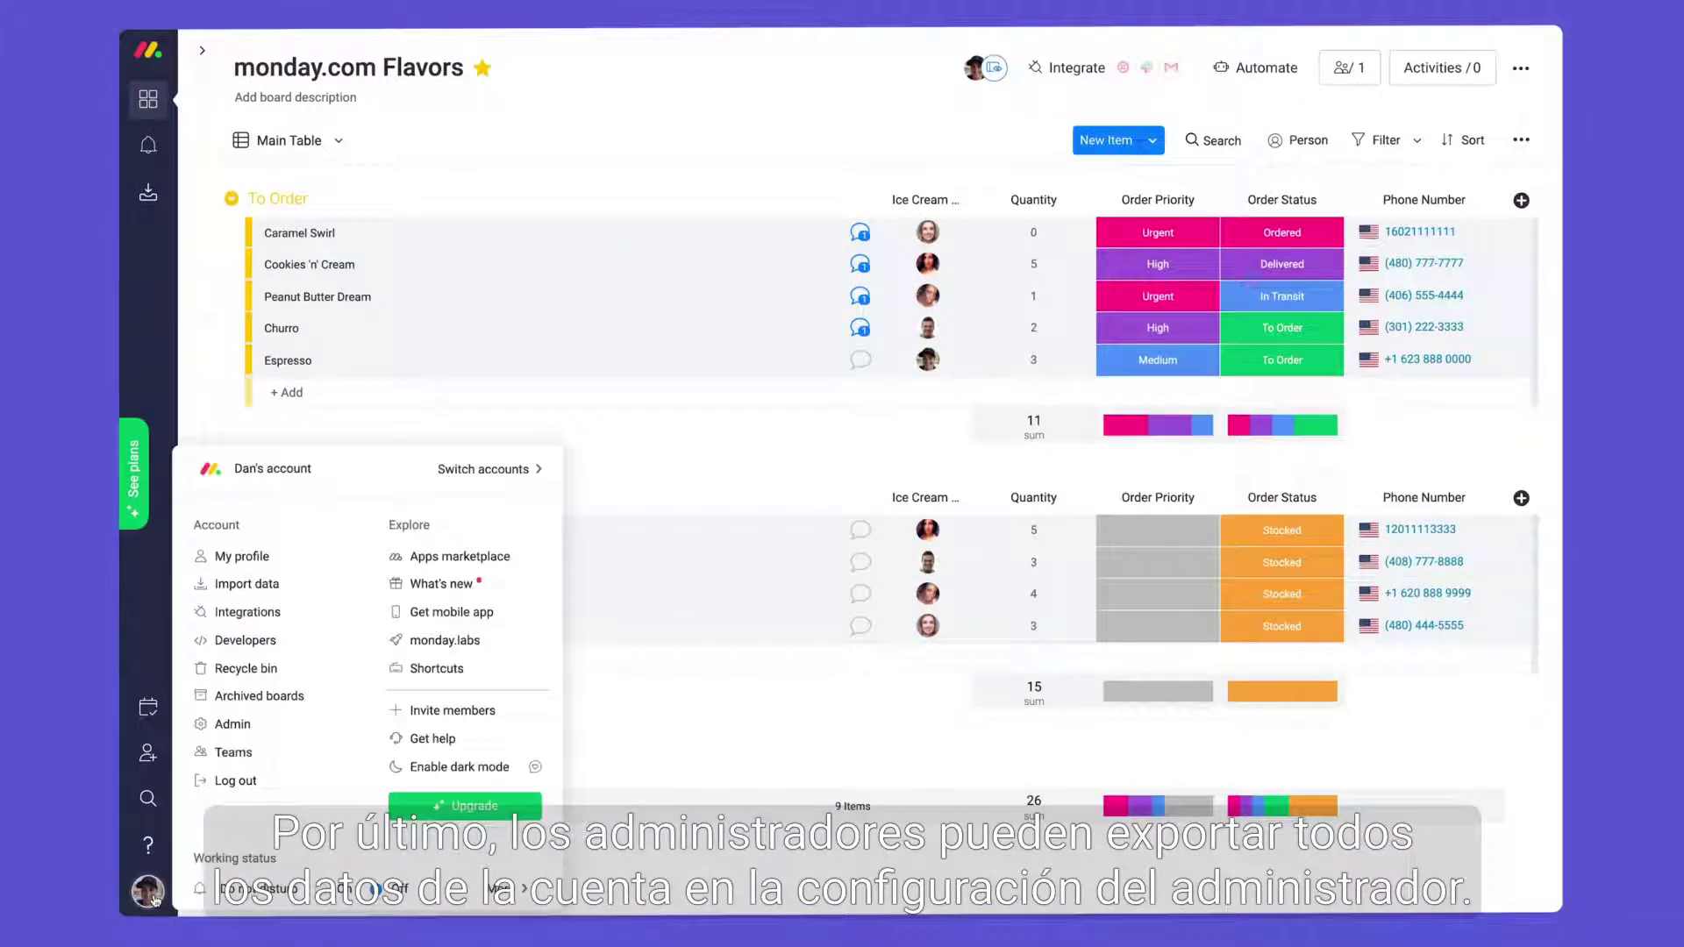
{"action": "left_click", "coordinate": [285, 733]}
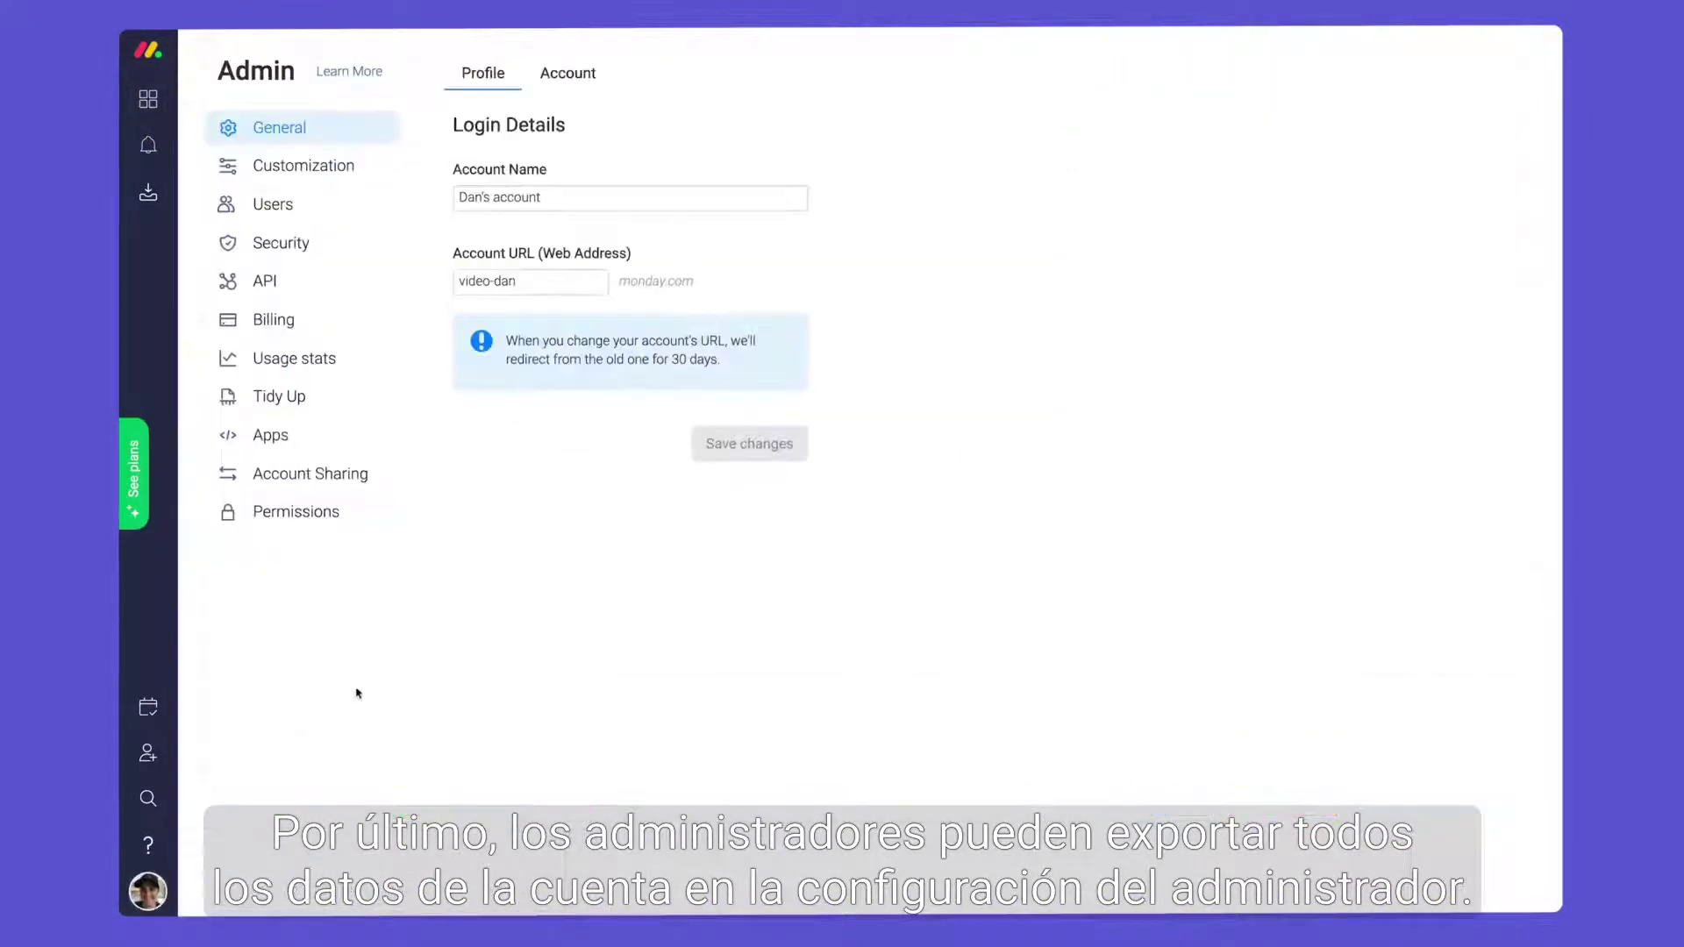
{"action": "left_click", "coordinate": [588, 77]}
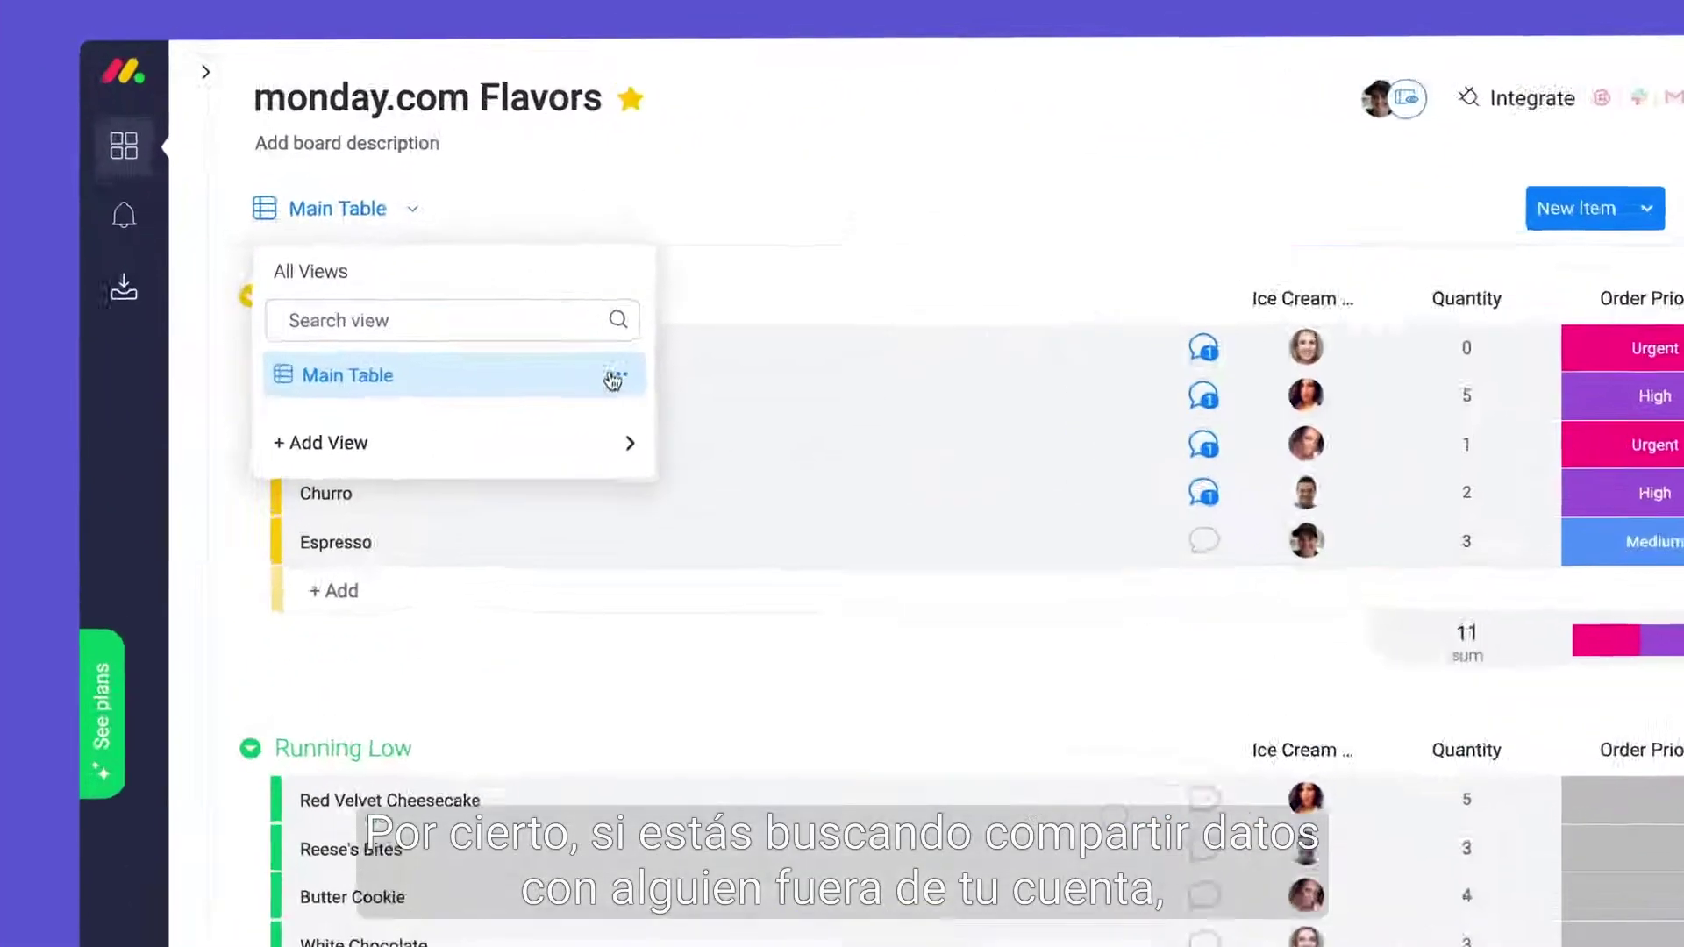
Step: Share the Main Table view of monday.com Flavors with a public link and preview the shared board
{"action": "left_click", "coordinate": [474, 250]}
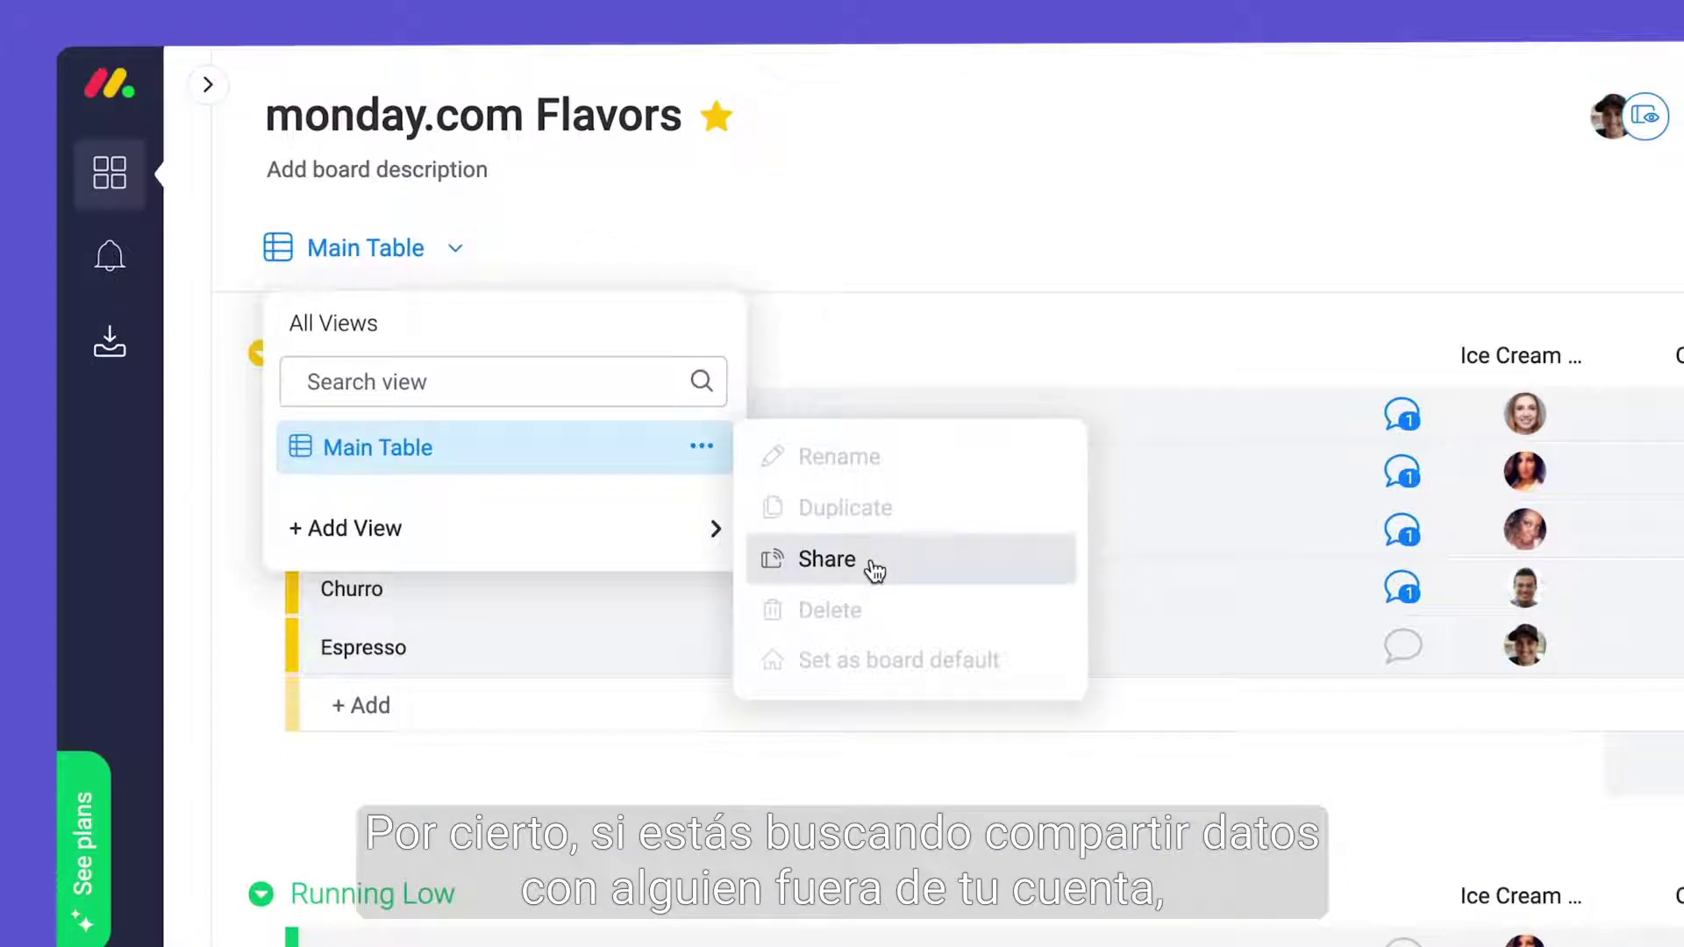
{"action": "left_click", "coordinate": [828, 559]}
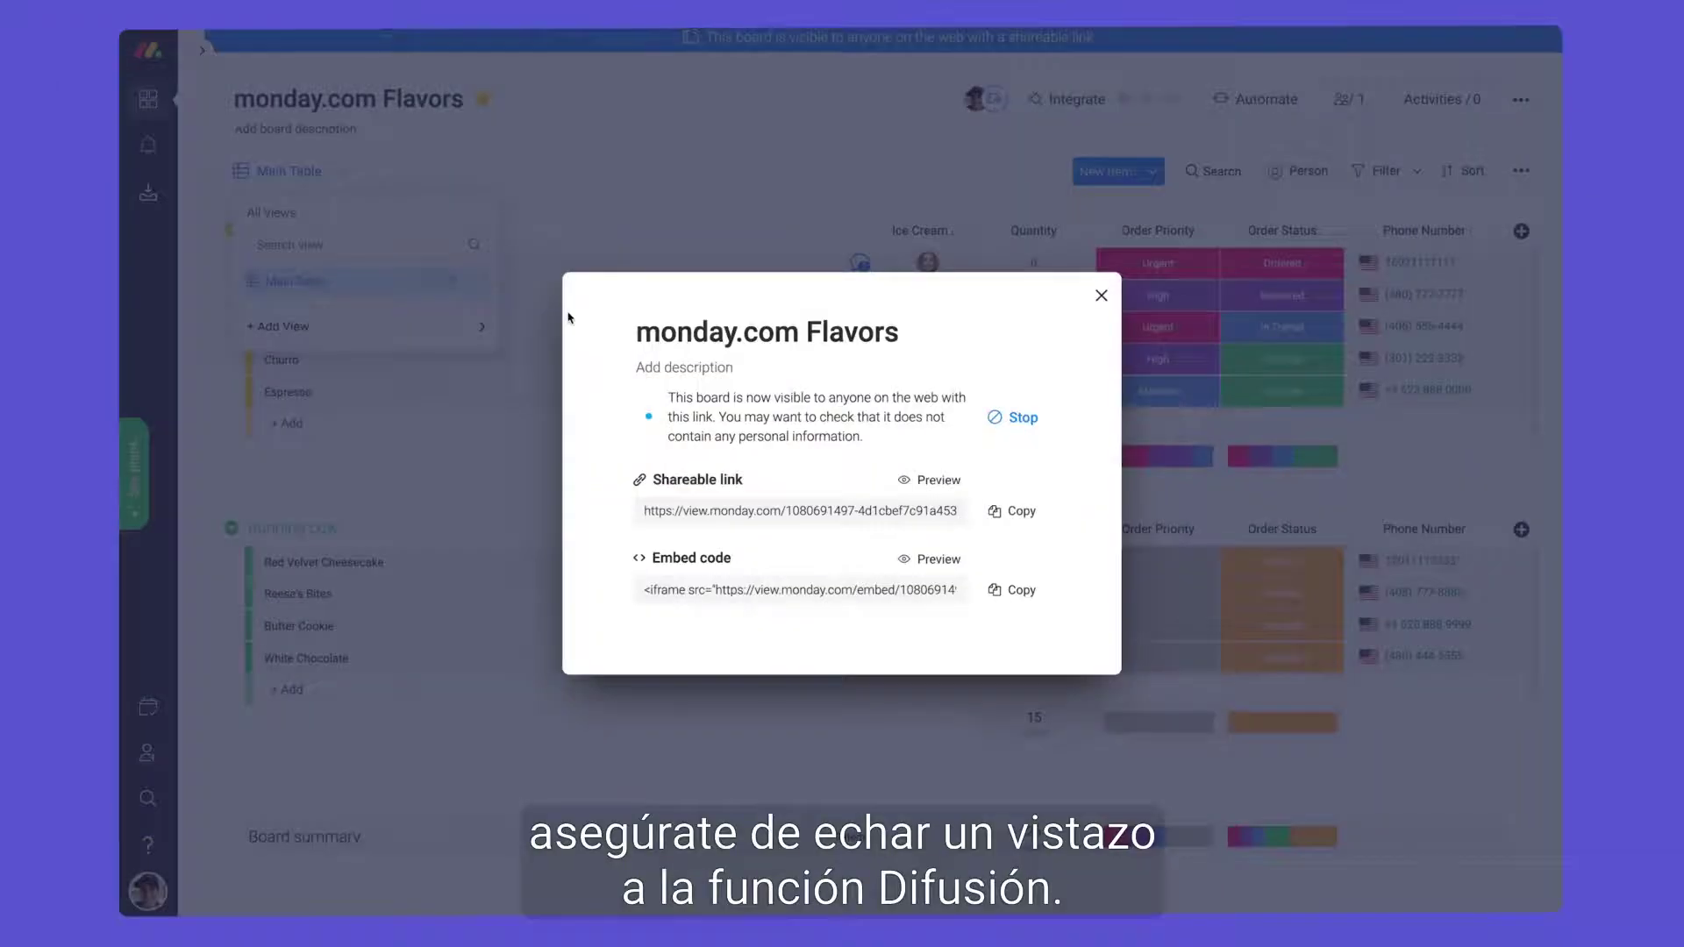
{"action": "left_click", "coordinate": [932, 479]}
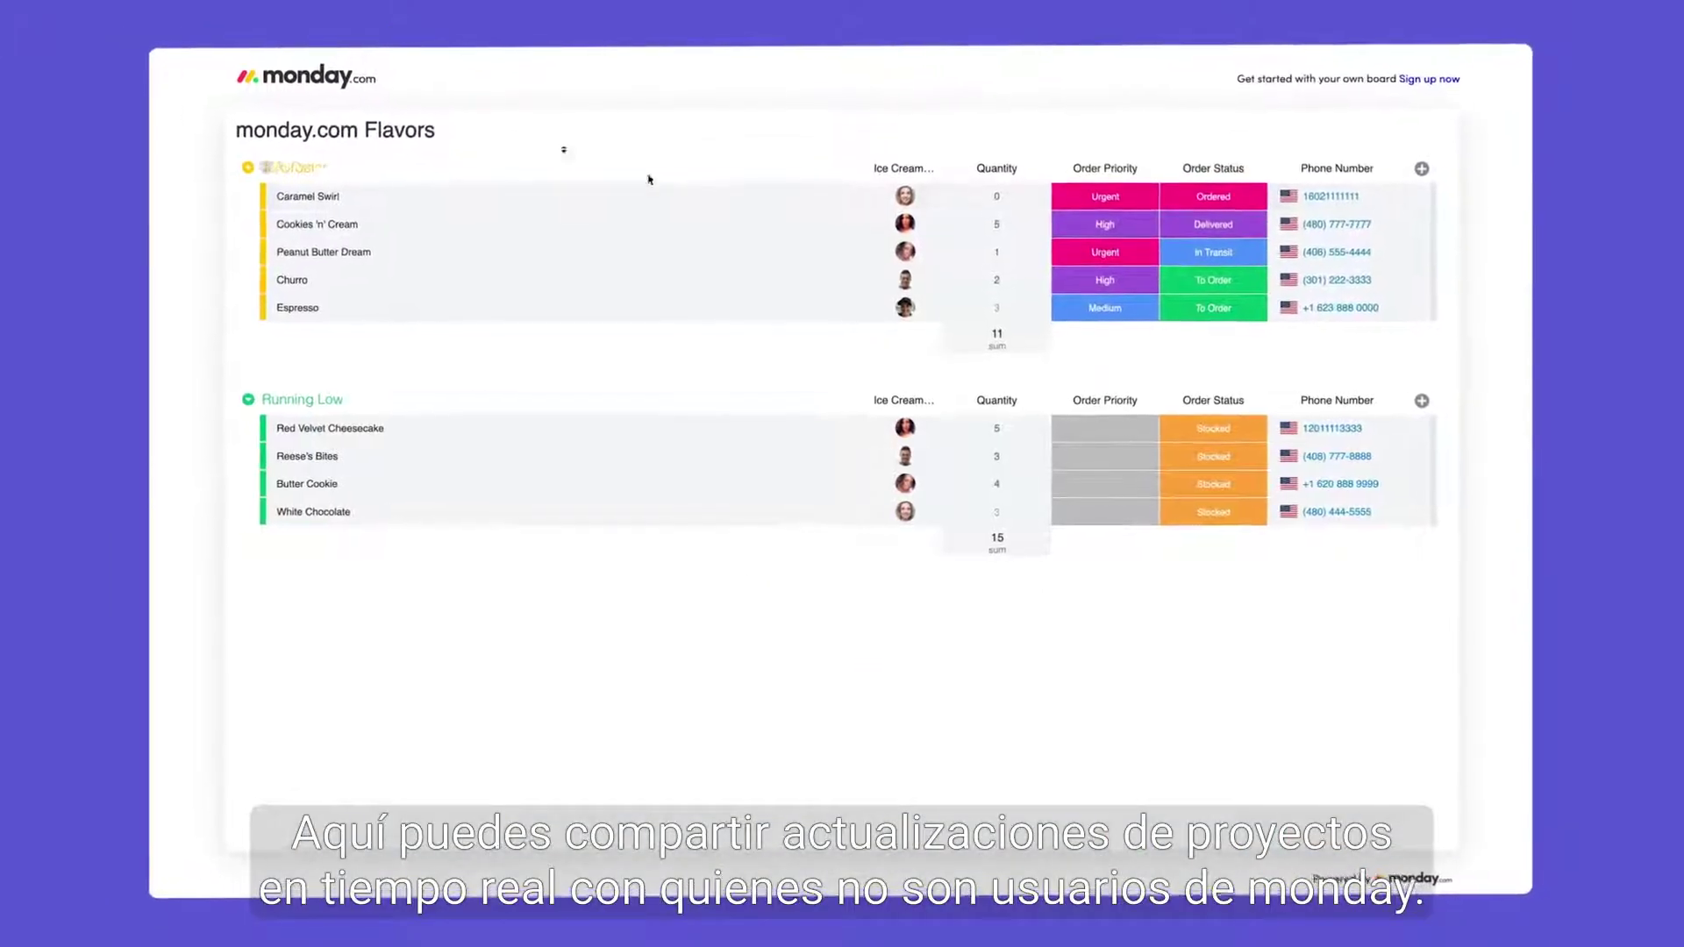